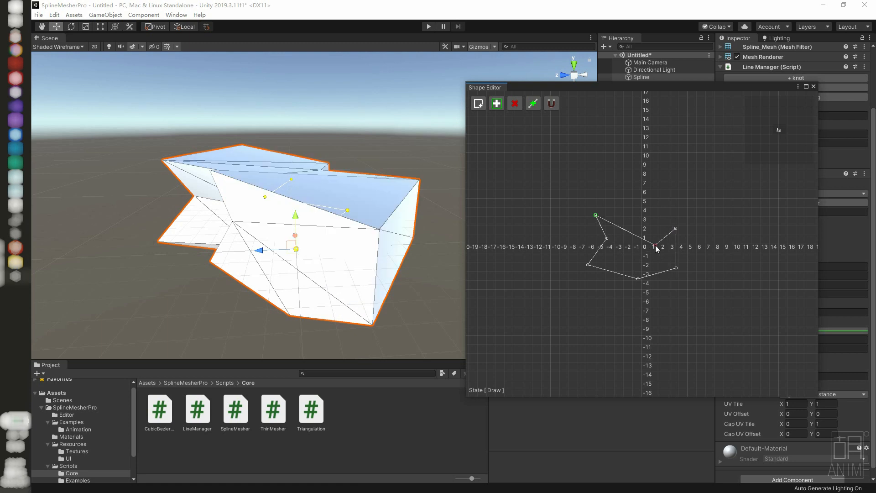
Finish drawing the added points along the custom contour's upper edge, close the Shape Editor, and set RadiusMultiply to 0.38.
left_click(627, 223)
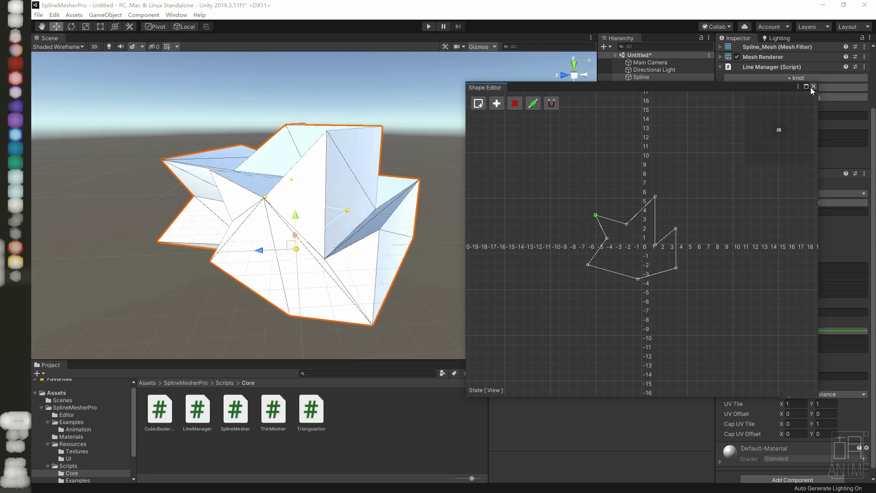
left_click(814, 86)
left_click_drag(509, 165, 366, 188, "alt")
left_click_drag(765, 217, 755, 216)
left_click_drag(395, 229, 391, 205, "alt")
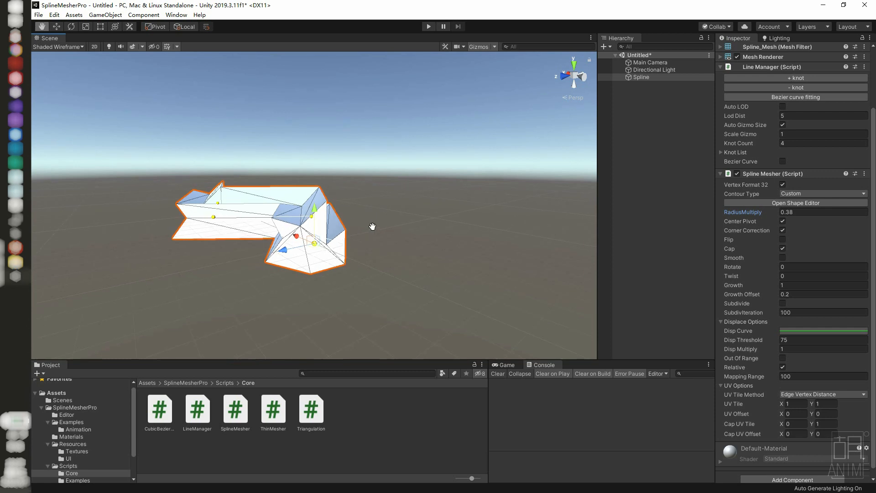
Reopen the Shape Editor, shift the contour's left-hand points outward, and group-select the points on that side.
left_click(804, 203)
left_click_drag(582, 207, 619, 294)
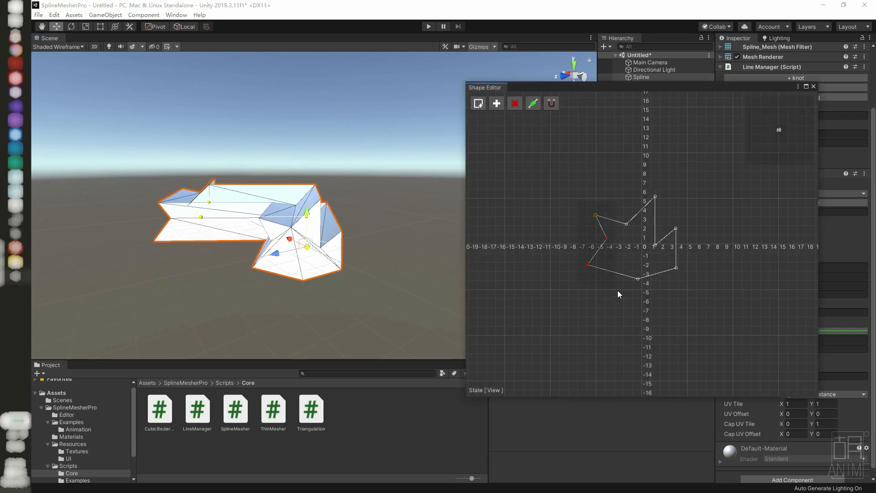
mouse_move(609, 242)
left_mouse_down()
mouse_move(571, 238)
mouse_move(603, 278)
mouse_move(588, 259)
mouse_move(593, 247)
left_mouse_up()
mouse_move(627, 224)
left_mouse_down()
mouse_move(610, 191)
mouse_move(596, 187)
mouse_move(616, 224)
left_mouse_up()
left_click_drag(559, 191, 632, 306)
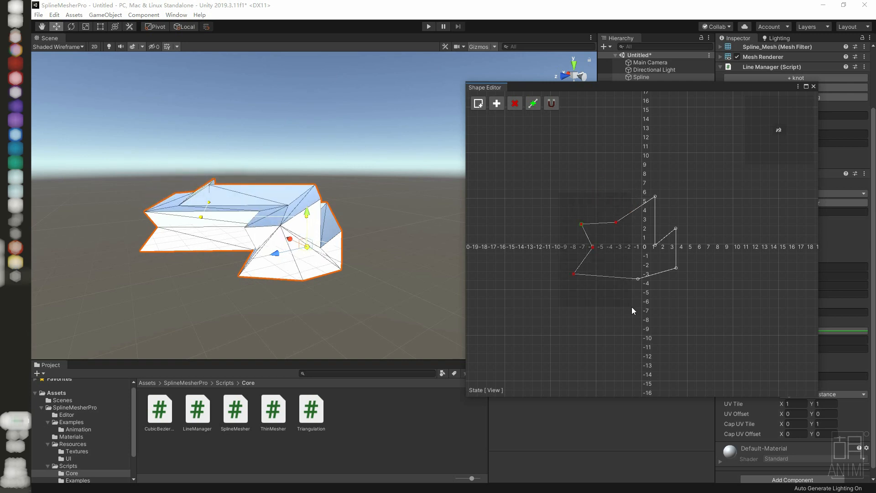
Insert extra points on the contour's edges and pull them out to bend it into an open, hook-like profile.
left_click(529, 107)
left_click_drag(647, 231, 555, 254)
left_click_drag(582, 263, 598, 297)
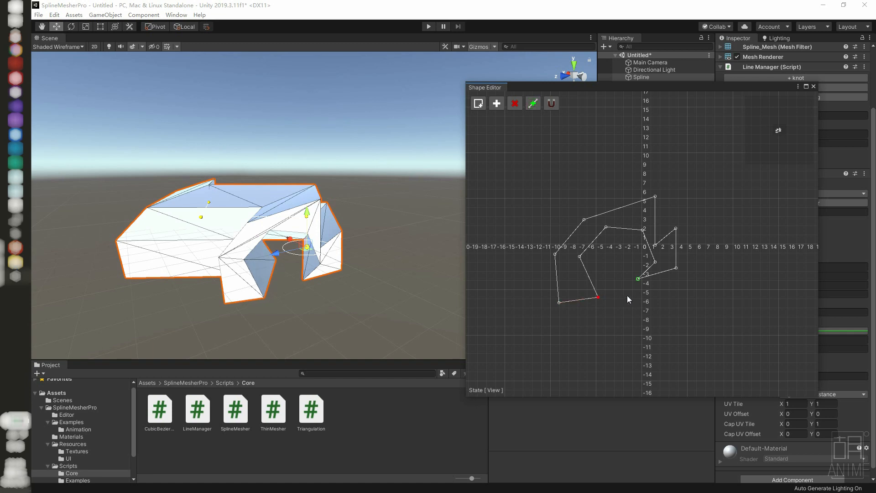
Delete the inner contour points and move a remaining point out to the lower right of the profile.
mouse_move(360, 288)
left_mouse_down("alt")
mouse_move(332, 121)
mouse_move(176, 164)
mouse_move(351, 275)
left_mouse_up("alt")
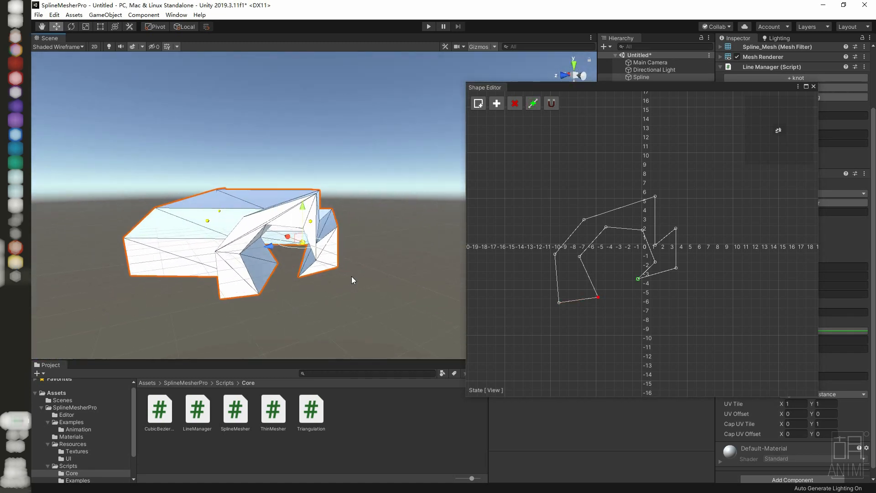
left_click_drag(679, 281, 681, 249)
right_click(642, 231)
left_click(676, 296)
left_click_drag(579, 257, 699, 290)
Clear the canvas and draw a new irregular contour around the origin with Draw segments.
right_click(718, 298)
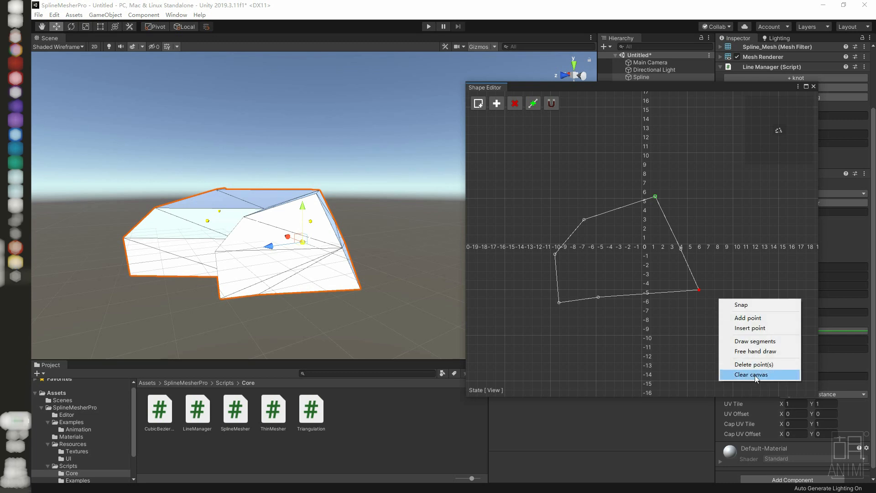
left_click(754, 374)
right_click(673, 268)
left_click(712, 311)
left_click(622, 250)
left_click(587, 271)
left_click(612, 301)
left_click(654, 302)
left_click(679, 285)
left_click(687, 252)
left_click(681, 225)
left_click(655, 204)
left_click(637, 199)
left_click(644, 219)
left_click(635, 224)
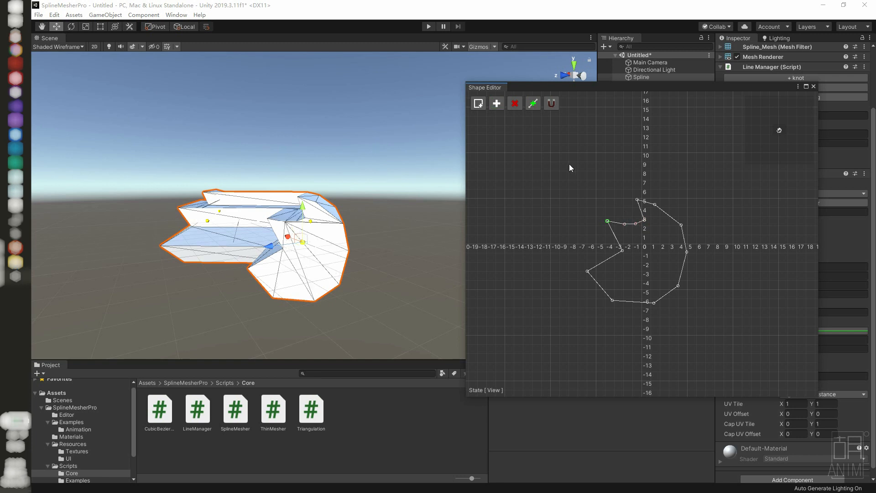
Delete the contour's upper notch points, reshape it with Snap and Insert enabled by aligning points to the axes, and close the Shape Editor.
left_click(509, 107)
left_click(532, 103)
left_click_drag(651, 237, 623, 210)
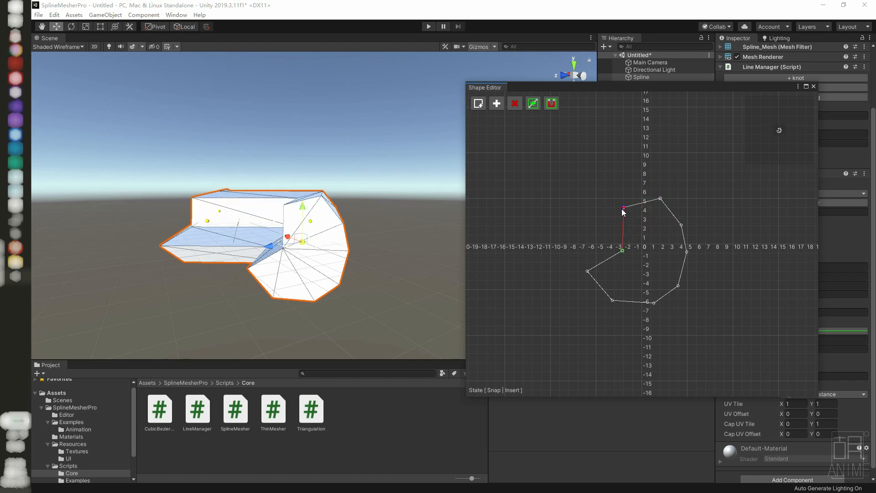
left_click_drag(623, 251, 644, 247)
left_click_drag(616, 302, 643, 272)
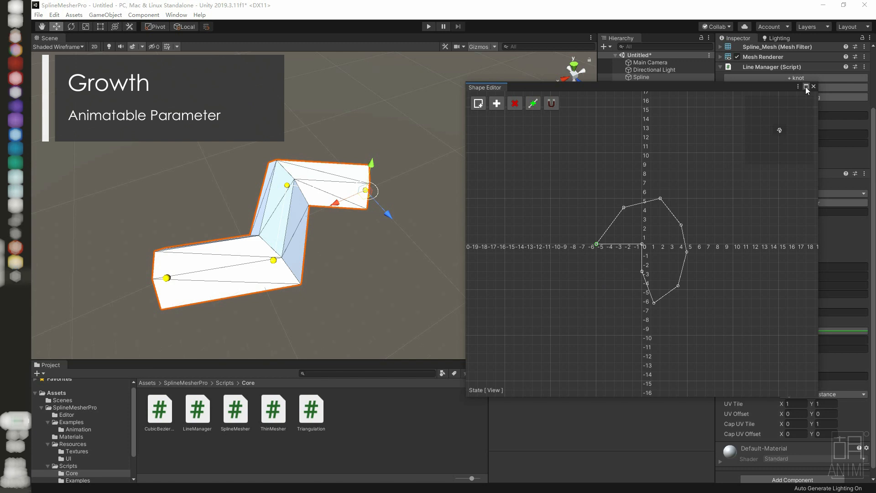
left_click(813, 87)
Enable Subdivide on the spline mesh and raise SubdivIteration step by step to 4.
left_click_drag(505, 215, 454, 198, "alt")
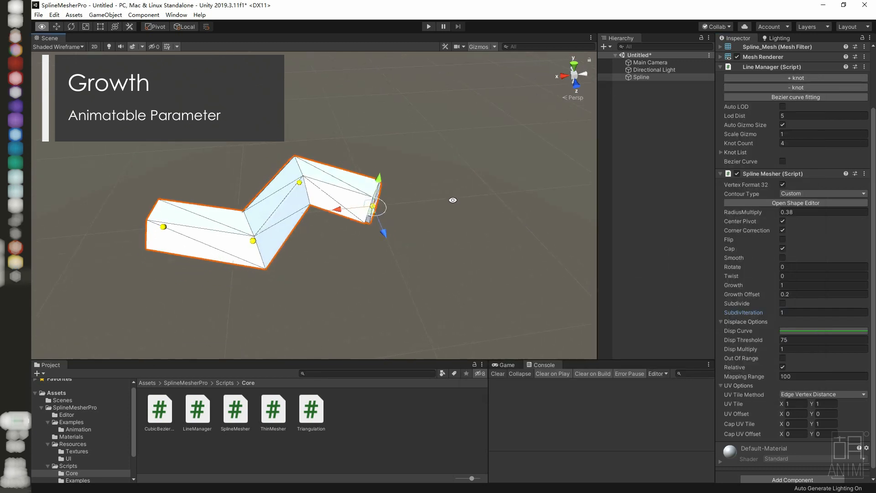
left_click(783, 303)
left_click(794, 312)
type("2")
type("3")
left_click_drag(794, 312, 752, 314)
type("4")
Scrub the Growth parameter to preview the custom-contour mesh growing along the spline, returning it to 1.
left_click_drag(525, 267, 401, 173, "alt")
mouse_move(764, 285)
left_mouse_down()
mouse_move(752, 289)
mouse_move(768, 290)
left_mouse_up()
left_click_drag(321, 245, 384, 154, "alt")
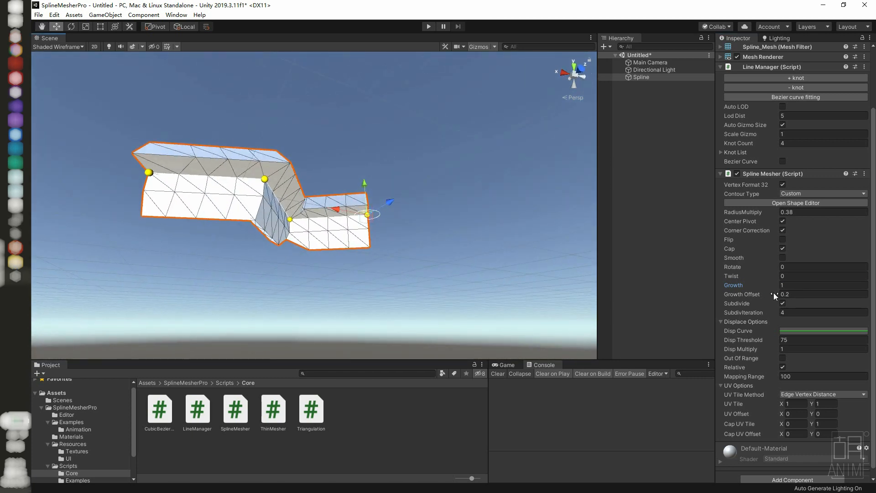
mouse_move(772, 284)
left_mouse_down()
mouse_move(751, 289)
mouse_move(772, 290)
left_mouse_up()
Change the Contour Type to Rectangle and scrub Growth to preview the rectangular mesh.
left_click(803, 193)
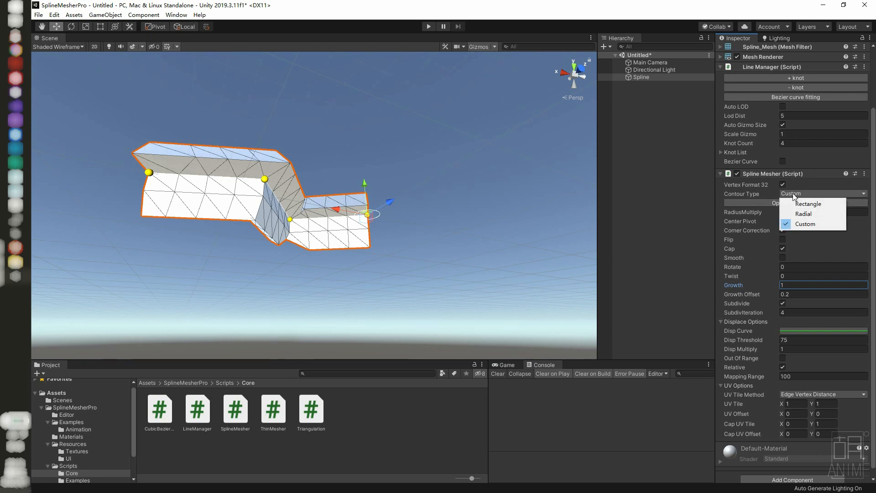
left_click(805, 203)
left_click_drag(504, 222, 500, 397, "alt")
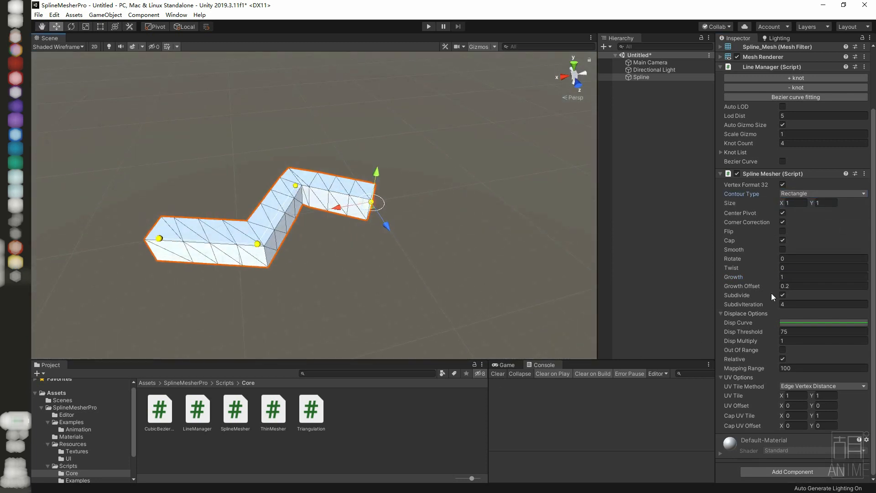
mouse_move(773, 275)
left_mouse_down()
mouse_move(755, 278)
mouse_move(776, 272)
left_mouse_up()
Change the Contour Type to Radial with 21 sides and a radius of 1.73, and scrub Growth to preview it.
left_click(793, 194)
left_click(792, 213)
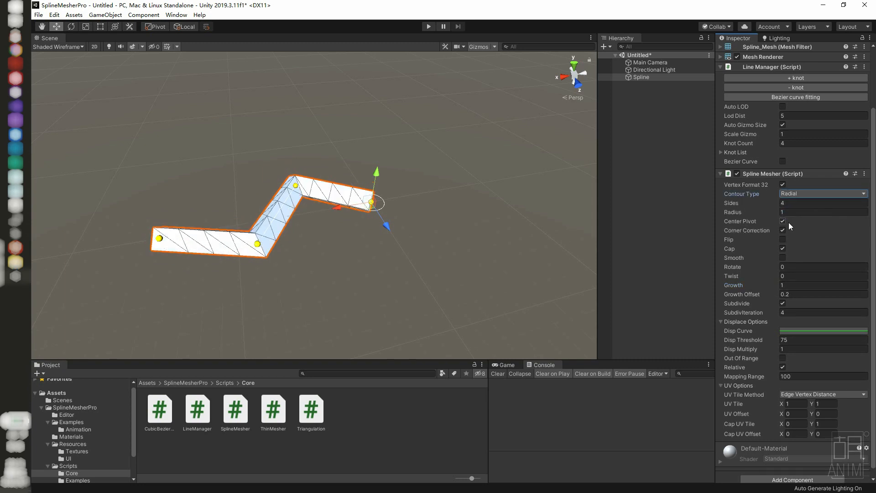
left_click_drag(743, 203, 757, 213)
mouse_move(505, 196)
left_mouse_down("alt")
mouse_move(406, 141)
mouse_move(506, 179)
left_mouse_up("alt")
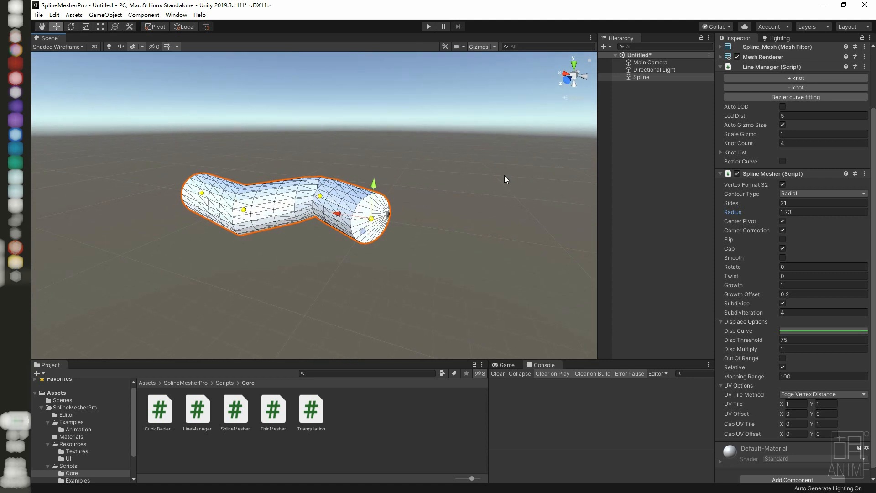
mouse_move(762, 285)
left_mouse_down()
mouse_move(748, 285)
mouse_move(762, 286)
left_mouse_up()
Create an empty object in the TreeGrow scene and name it TreeGenerator.
right_click(644, 126)
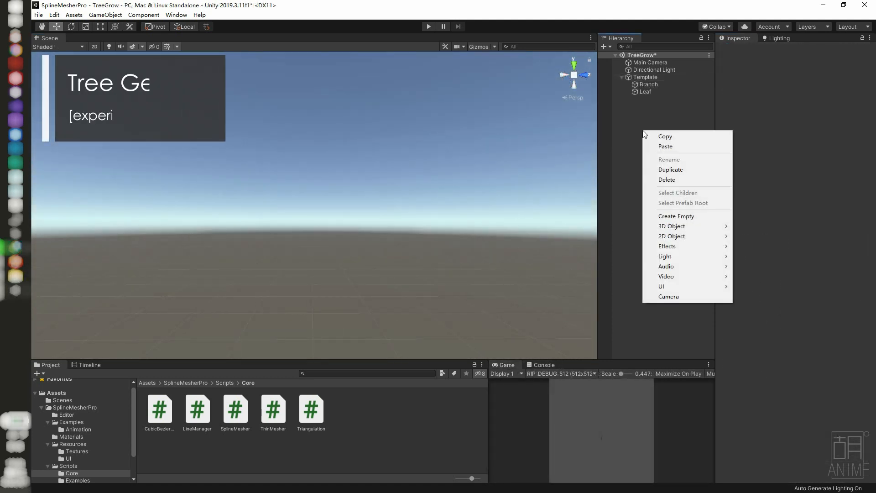
left_click(676, 217)
key("F2")
type("TreeGenerator")
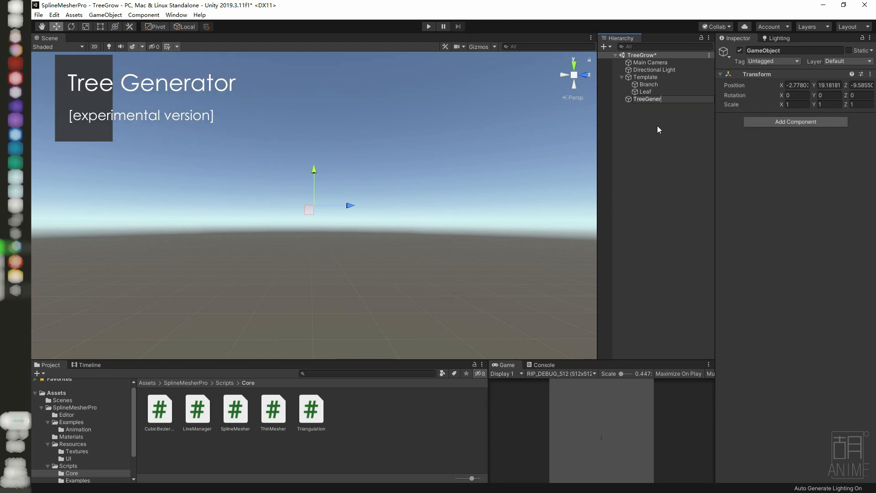
key("Return")
Add the Tree Generator component, assigning Branch as the Bark Template and Leaf as the Leaf Template.
left_click(765, 120)
type("tree")
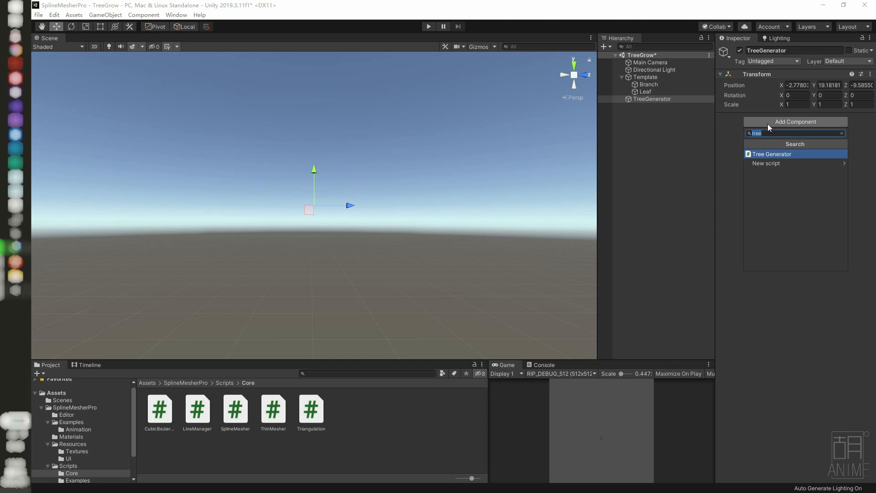
left_click(780, 157)
left_click_drag(658, 84, 806, 158)
left_click_drag(645, 91, 805, 165)
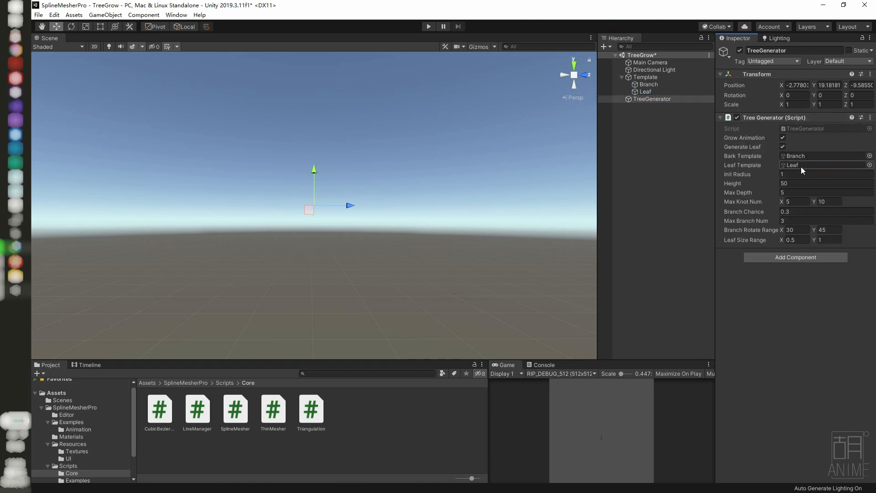
Set the tree generator's Height to 30 and enter Play mode to generate the tree.
type("3")
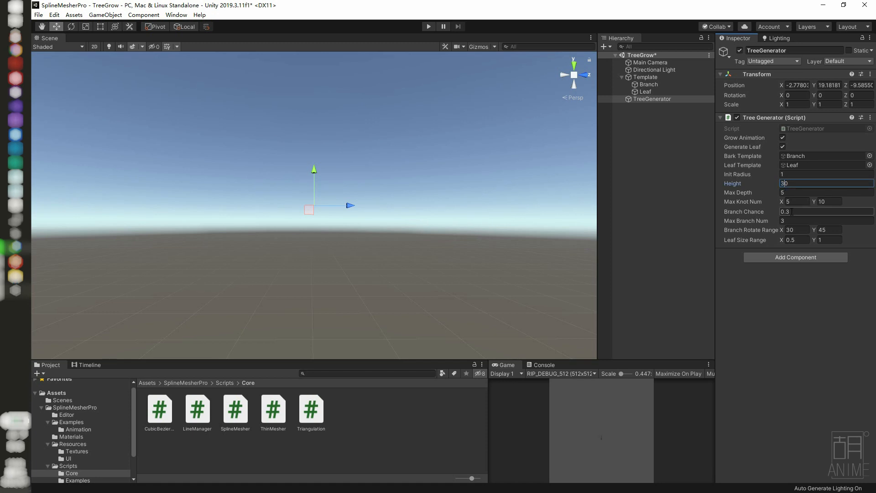
left_click(428, 26)
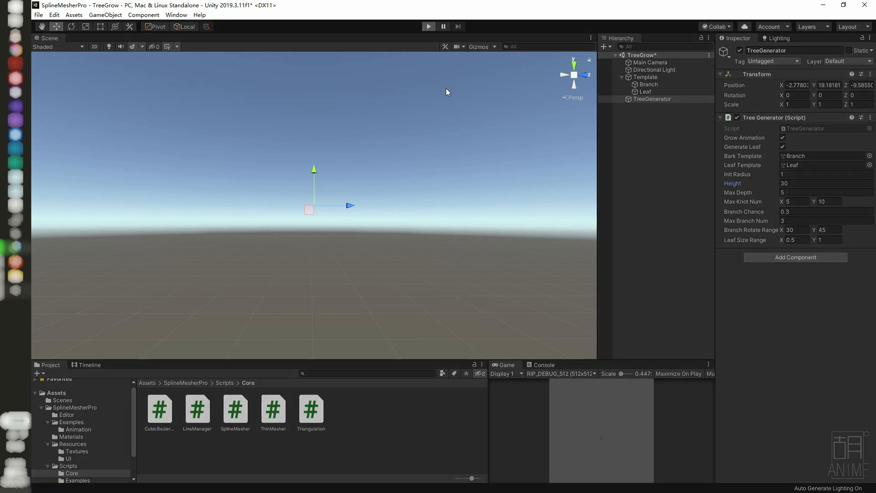
Open the generated tree's timeline, scrub its growth animation to frame 243, and inspect the grown tree from several sides.
left_click(84, 365)
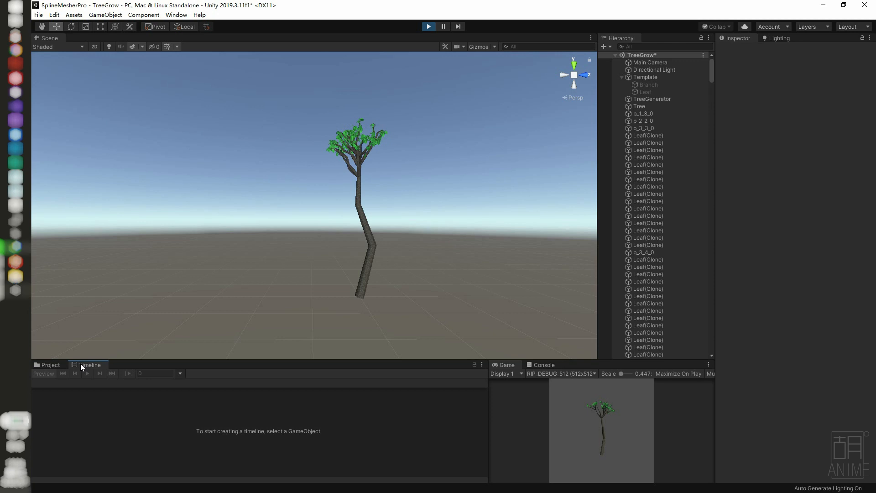
left_click(358, 255)
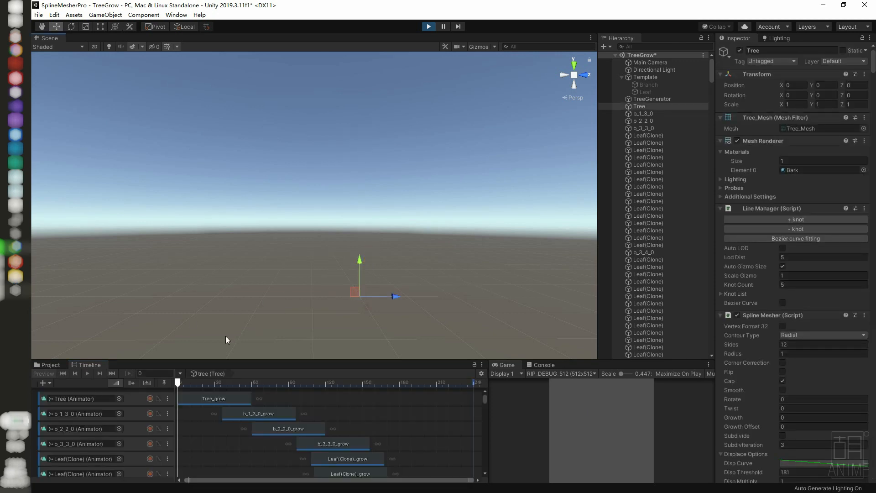
left_click_drag(182, 384, 478, 433)
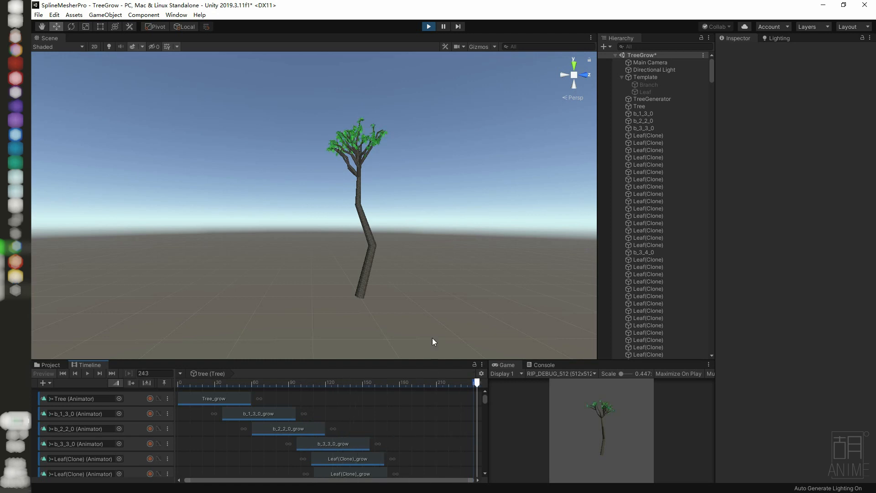
left_click_drag(357, 254, 63, 242, "alt")
scroll(259, 131, "up", 3)
left_click_drag(258, 131, 371, 248, "alt")
scroll(366, 246, "down", 8)
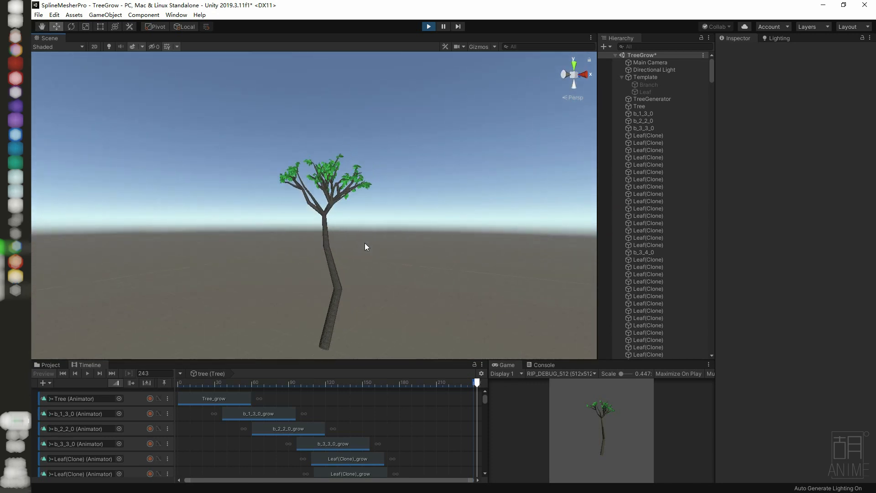
Disable Grow Animation, set Branch Chance to 0.5 and Branch Rotate Range Y to 60, and regenerate the tree in Play mode.
left_click(429, 26)
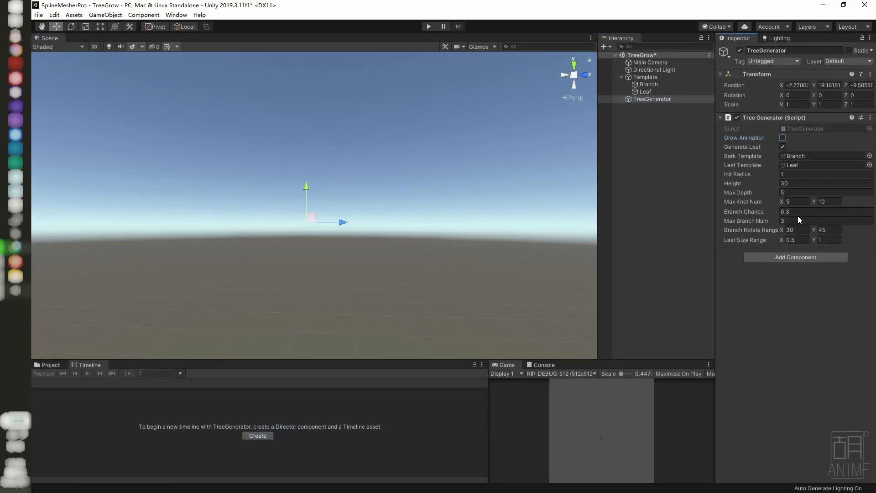
type("5")
left_click(822, 229)
left_click(430, 28)
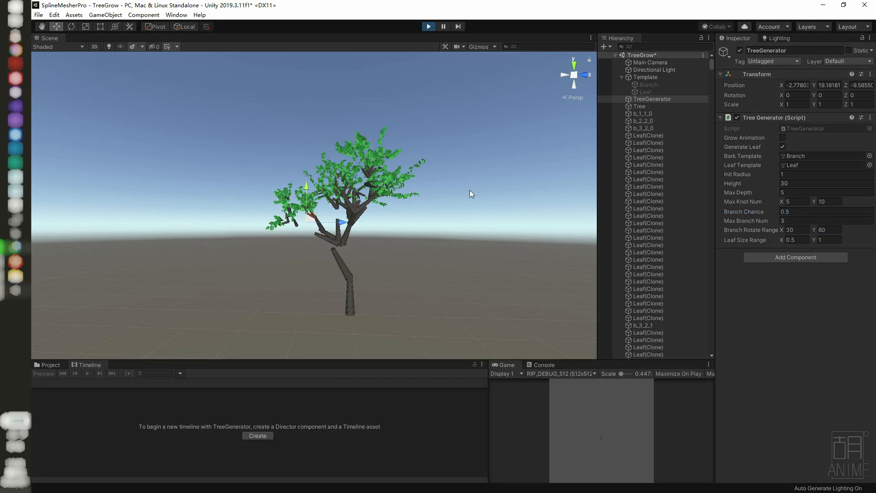
left_click(424, 253)
left_click_drag(326, 233, 401, 238, "alt")
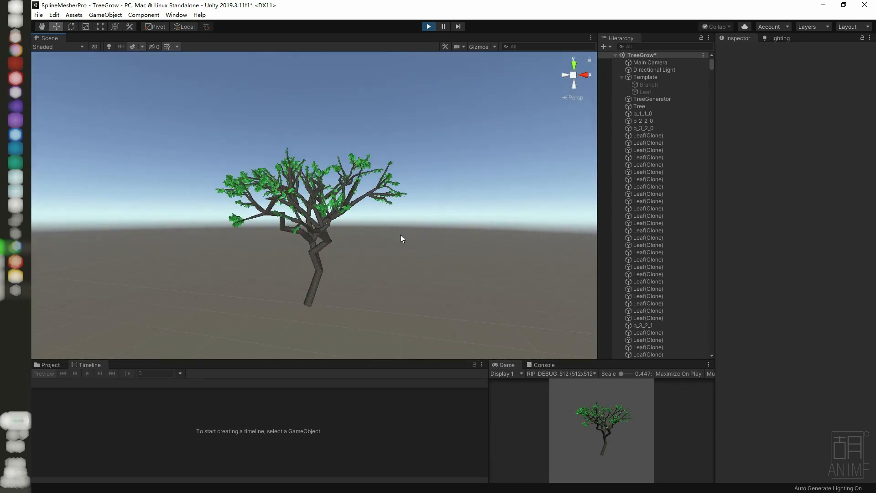
Restart Play mode to generate another random tree with the same settings and view it from another side.
left_click(429, 27)
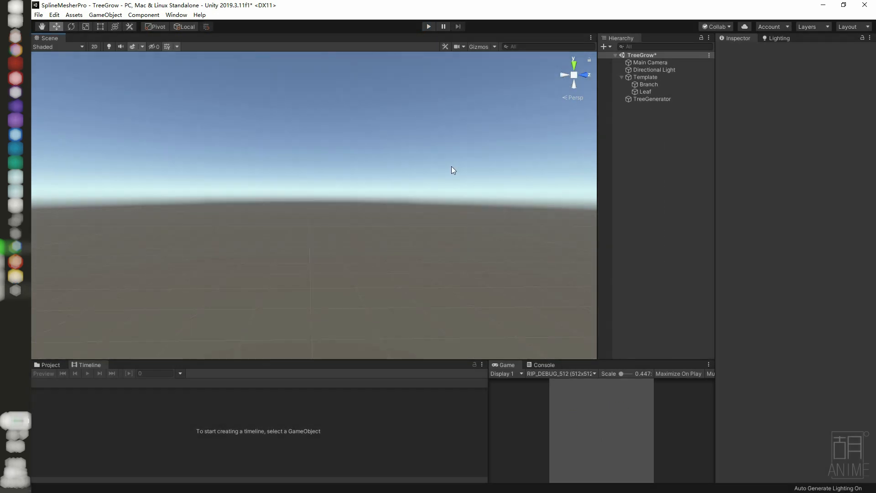
left_click(427, 29)
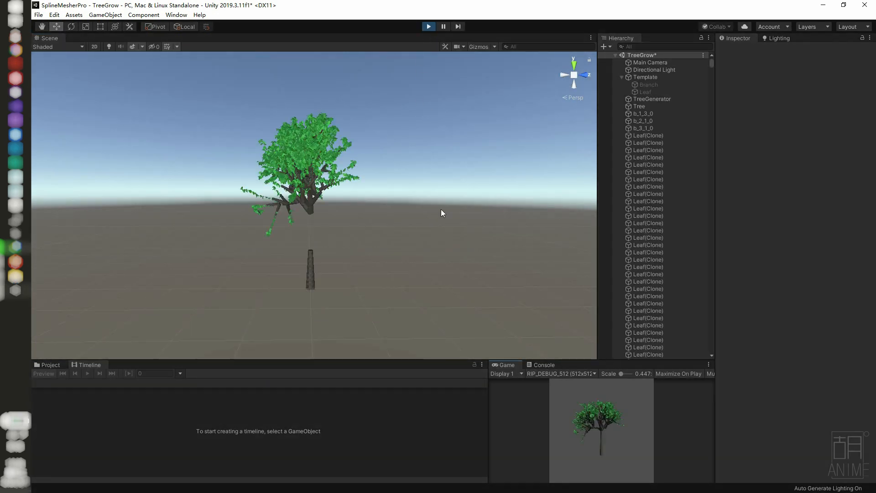
left_click_drag(313, 221, 479, 203, "alt")
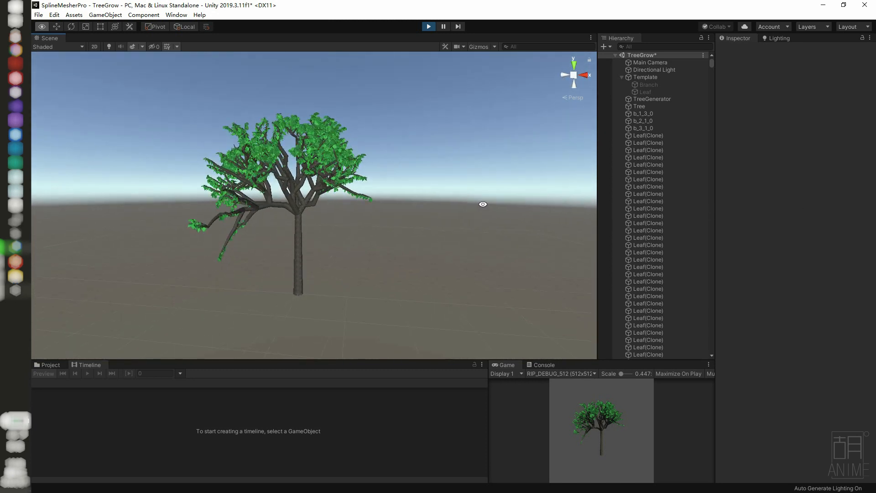
Exit Play mode, set TreeGenerator's Branch Chance to 0.3 and Branch Rotate Range Y to 45, and run the scene again.
left_click(645, 98)
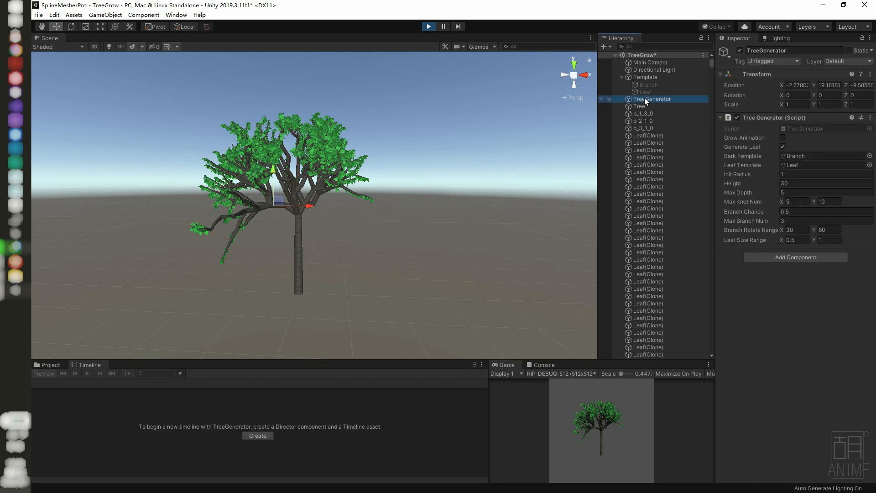
left_click(429, 27)
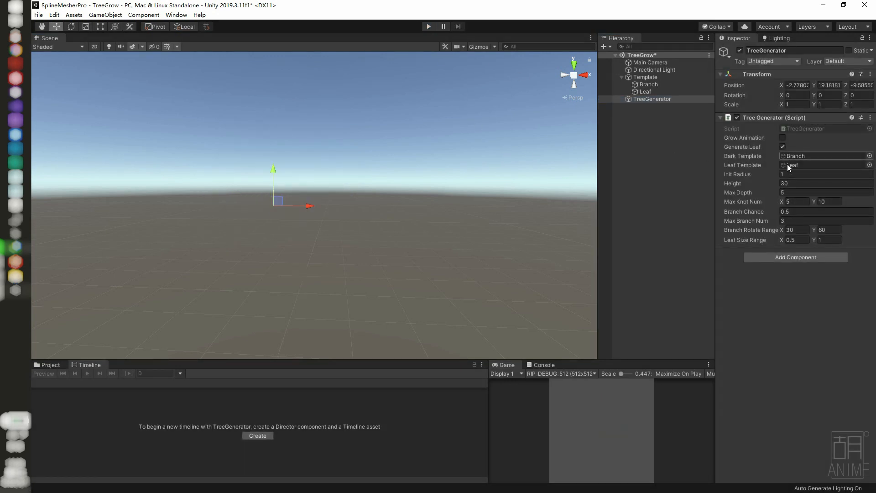
left_click(787, 212)
type("0.3")
left_click(826, 230)
left_click(429, 27)
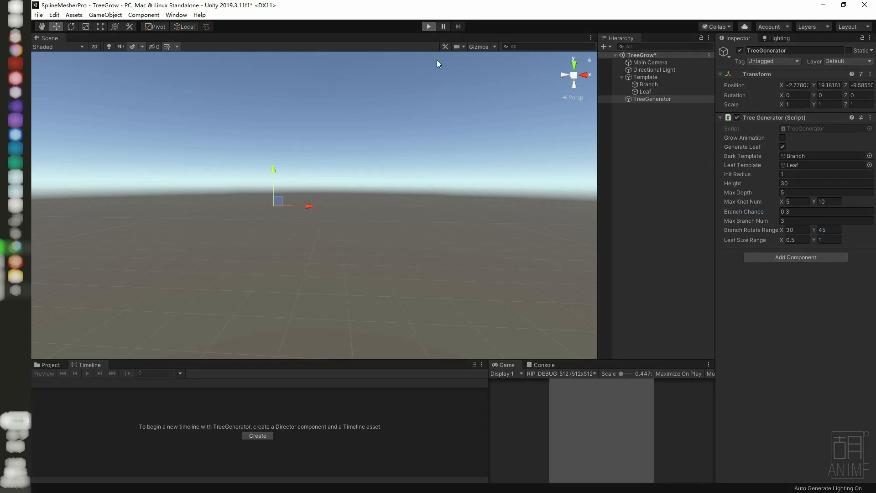
Exit Play mode, set TreeGenerator's Branch Chance to 0.5, and run the scene again to view the newly generated tree.
left_click_drag(458, 207, 359, 188, "alt")
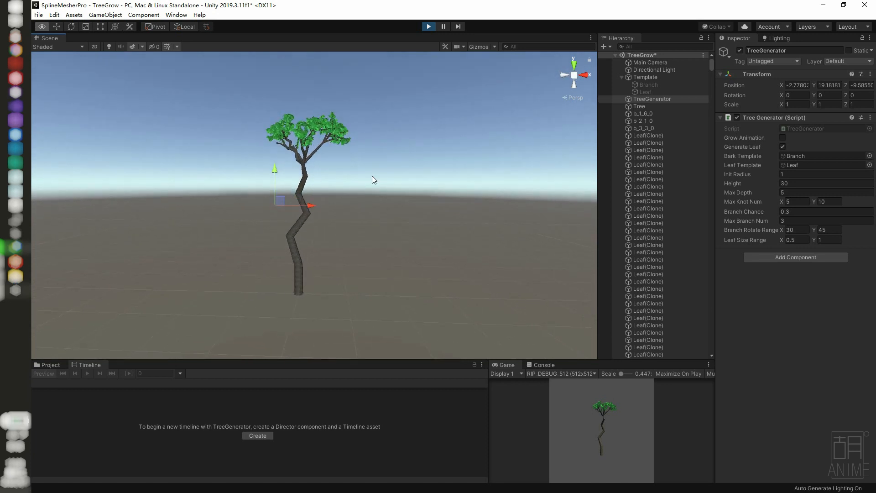
left_click(428, 27)
left_click(788, 210)
type("0.5")
key("Return")
left_click(428, 26)
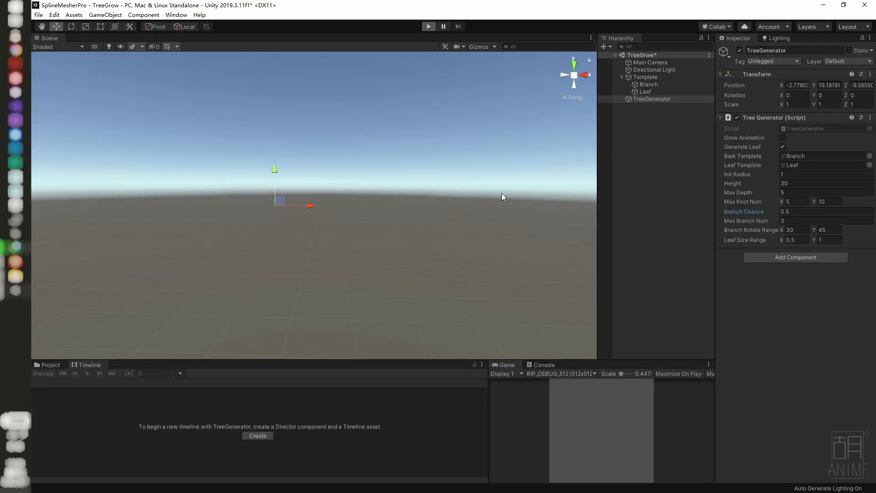
left_click_drag(488, 176, 452, 190, "alt")
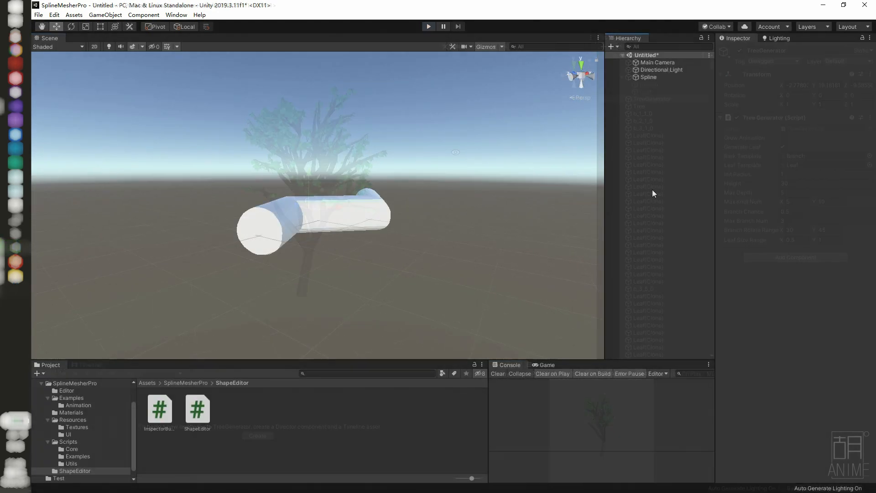
Apply the flat constant preset to the Spline object's Disp Curve and close the curve editor.
left_click(654, 78)
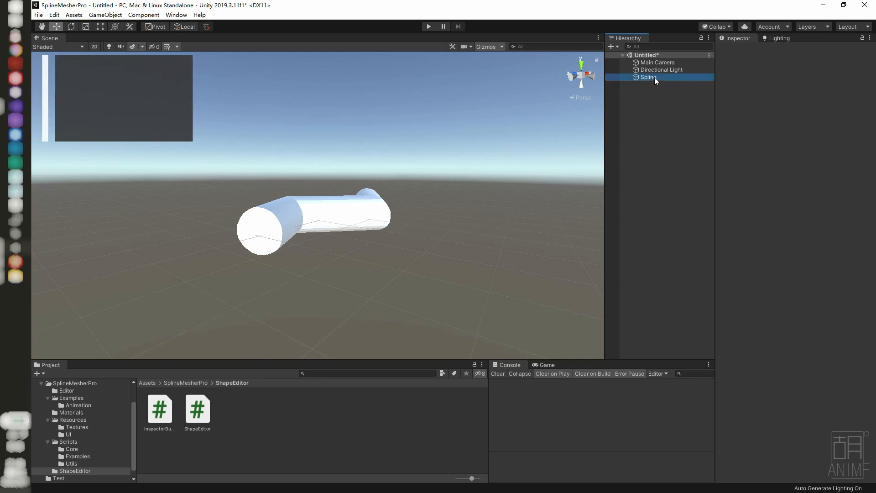
scroll(775, 267, "down", 8)
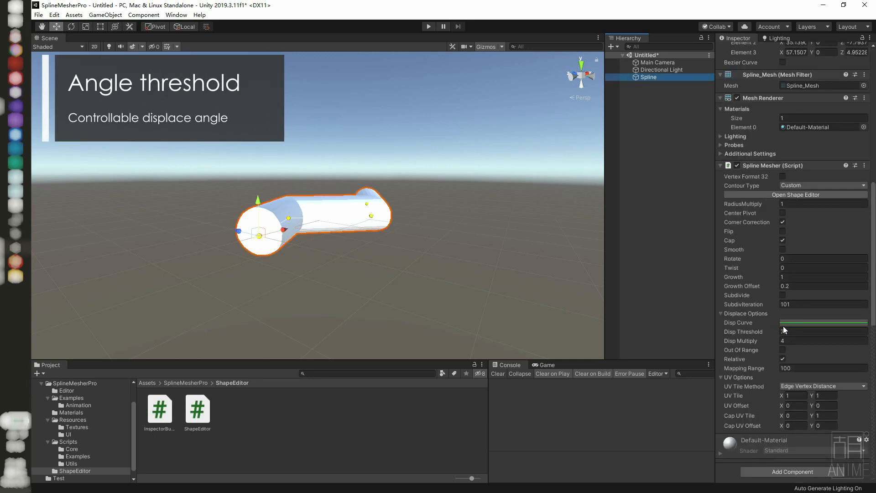
left_click(785, 323)
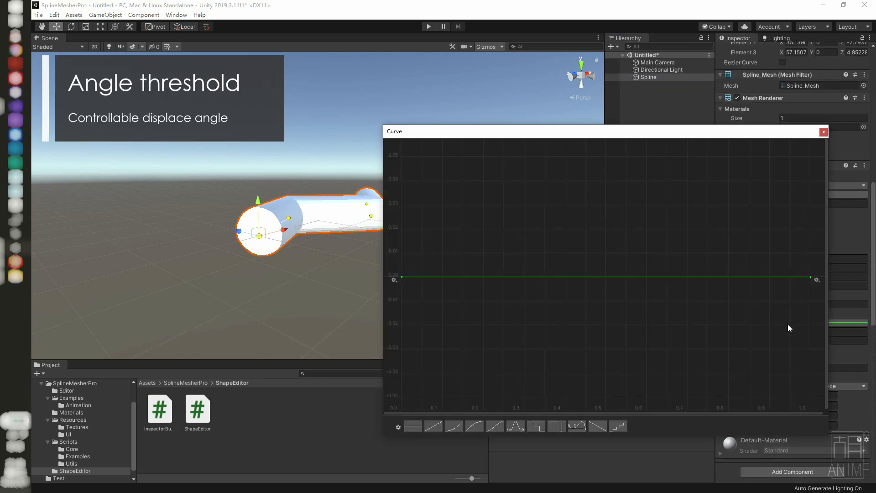
left_click(414, 428)
middle_click_drag(590, 231, 588, 305)
scroll(589, 303, "down", 10)
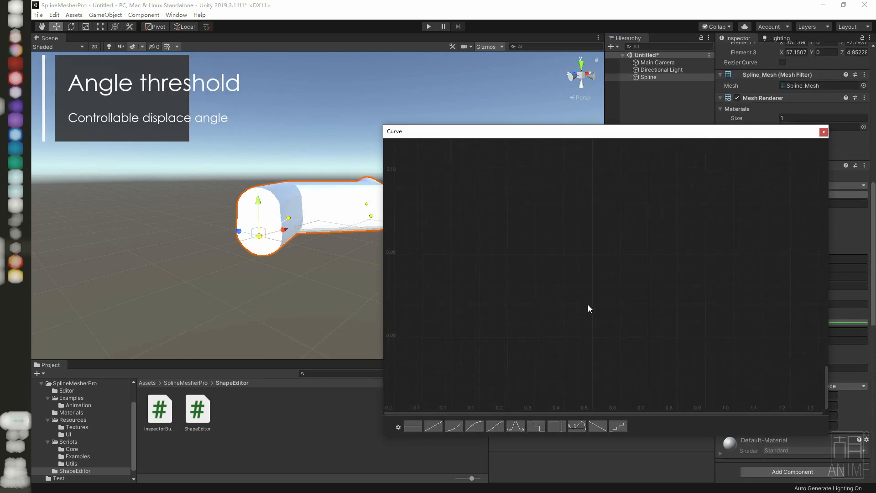
scroll(596, 294, "down", 8)
middle_click_drag(598, 210, 584, 280)
scroll(585, 269, "up", 6)
left_click(824, 132)
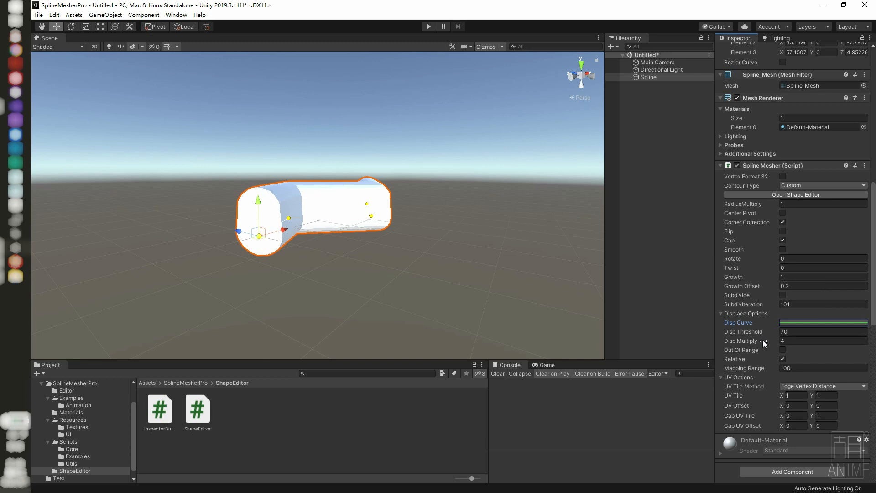
Display the scene as Shaded Wireframe and sweep the spline's Disp Threshold down to 0 and up to 71.
left_click_drag(747, 335, 261, 148)
left_click(75, 46)
left_click(71, 78)
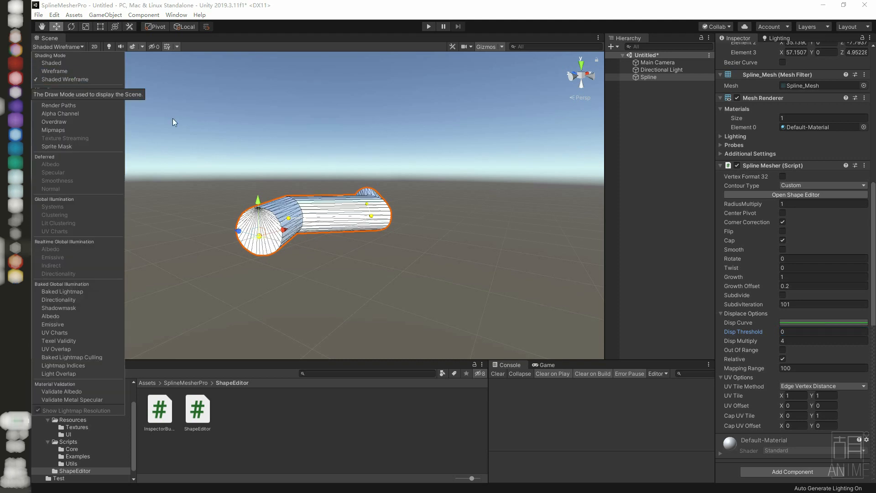
left_click_drag(735, 332, 873, 332)
Try varying Disp Multiply and set it to 0.
mouse_move(762, 341)
left_mouse_down()
mouse_move(820, 339)
mouse_move(735, 356)
mouse_move(782, 346)
mouse_move(752, 351)
left_mouse_up()
left_click(794, 340)
type("0")
Remove two knots from the spline and set the Z value of knot Element 1 to 0.
scroll(757, 331, "up", 8)
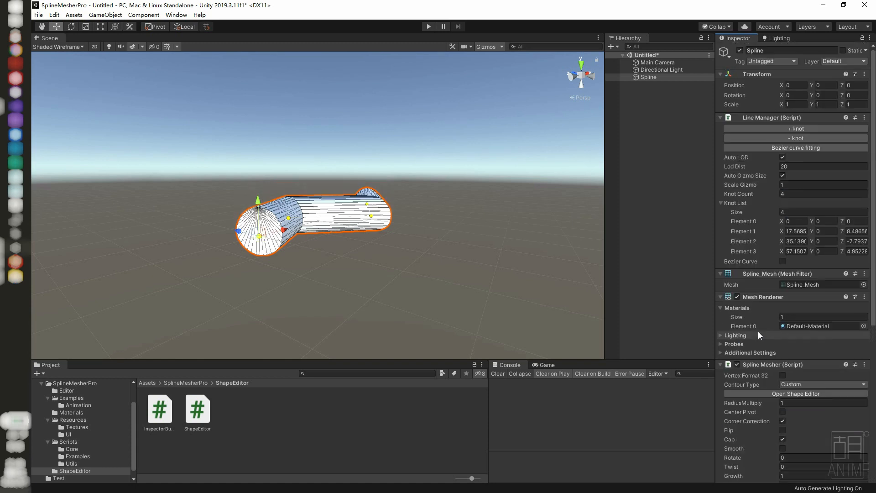
left_click(798, 138)
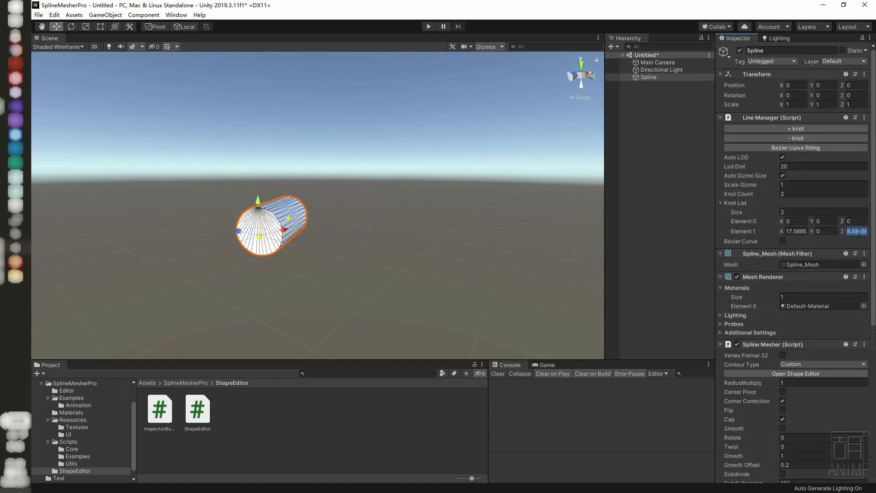
left_click(798, 138)
middle_click_drag(416, 225, 430, 225)
scroll(431, 225, "up", 5)
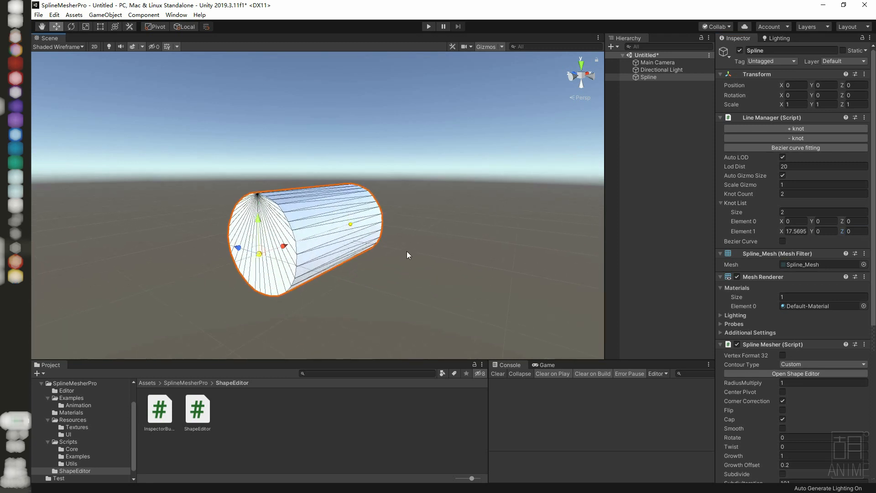
Change the Spline Mesher's Contour Type to Rectangle.
left_click(817, 364)
left_click(806, 378)
middle_click_drag(343, 234, 373, 222)
scroll(771, 337, "down", 3)
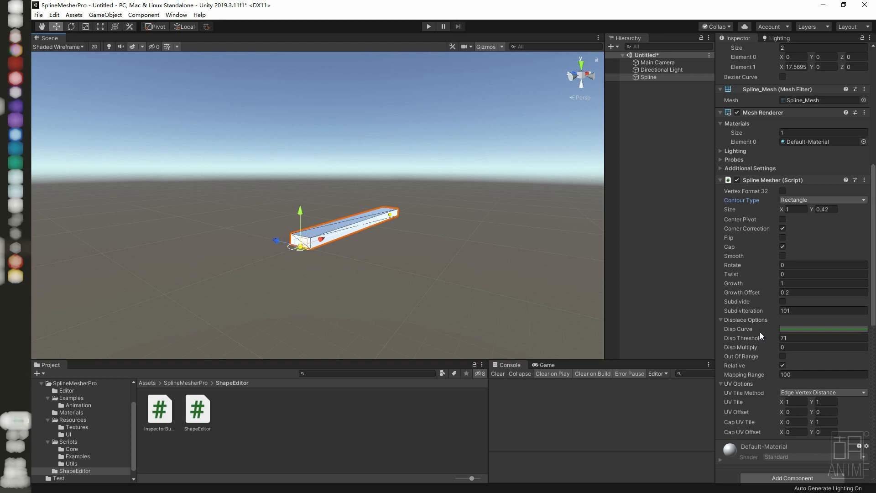
Enable Subdivide on the spline mesh and set SubdivIteration to 117.
scroll(790, 294, "down", 1)
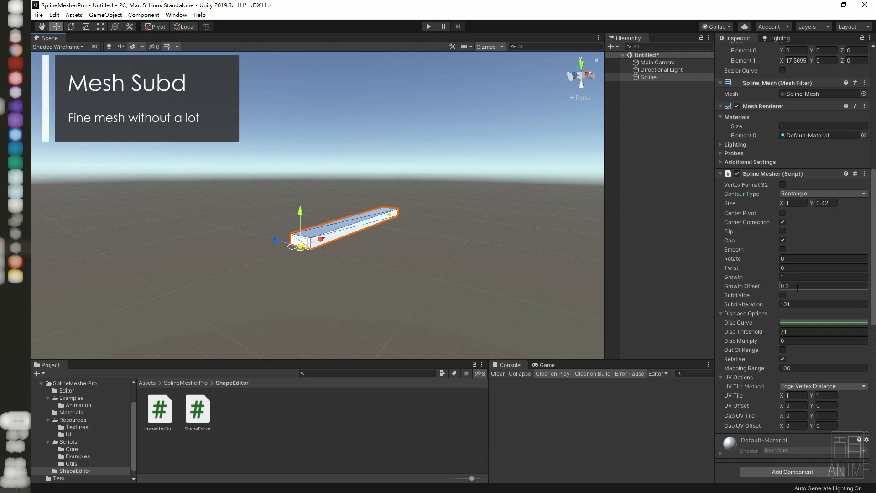
left_click(783, 296)
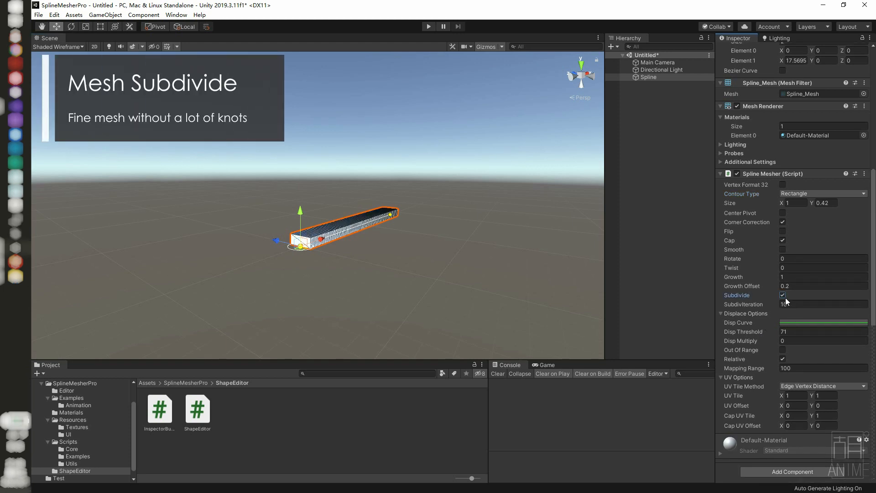
mouse_move(760, 305)
left_mouse_down()
mouse_move(708, 309)
mouse_move(759, 307)
left_mouse_up()
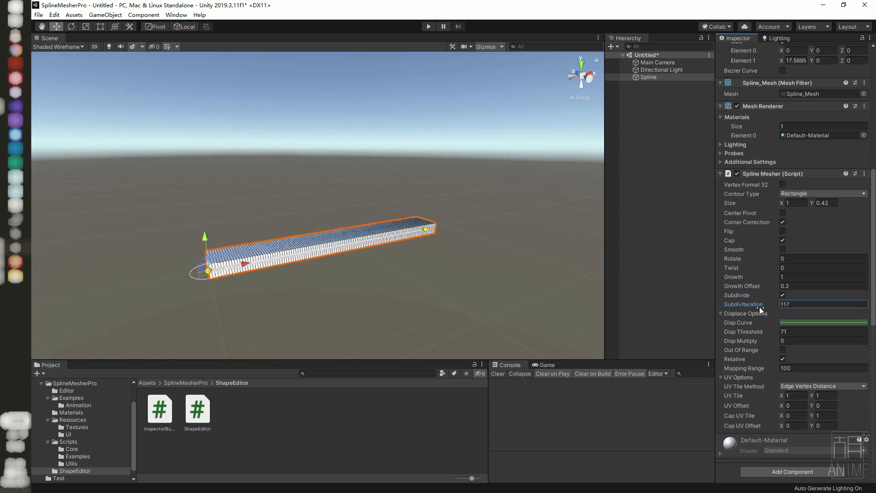
Apply the rising staircase preset to Disp Curve and raise Disp Multiply to 6.46 to form steps.
left_click(794, 323)
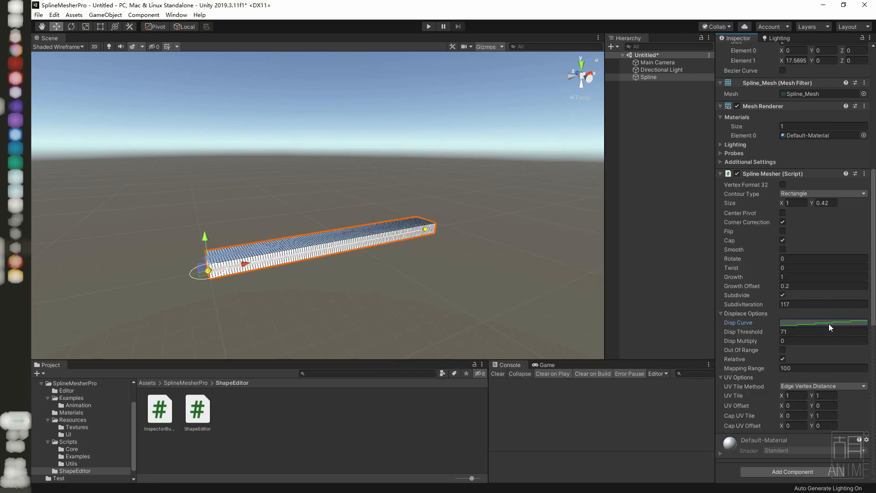
left_click(829, 324)
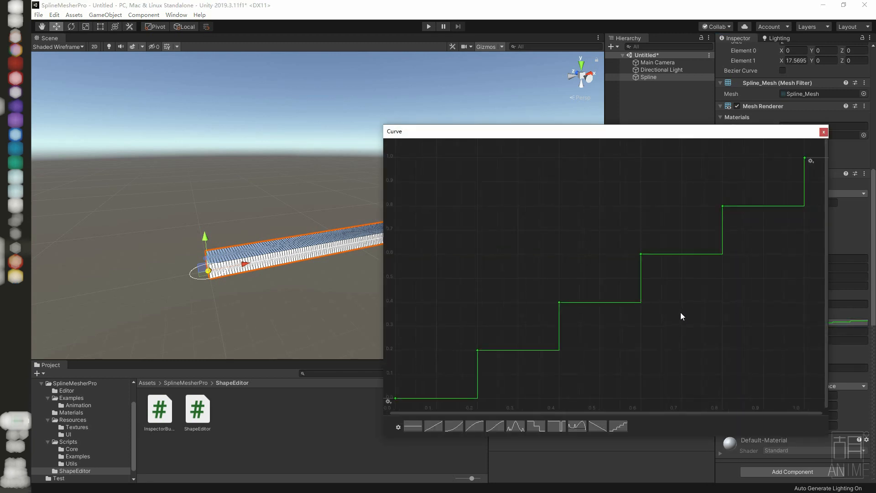
left_click(824, 132)
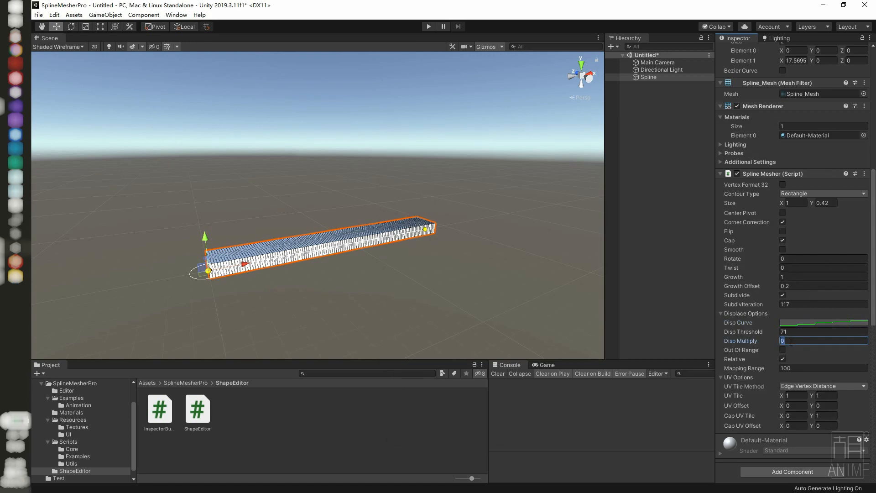
type("1")
left_click_drag(762, 341, 845, 340)
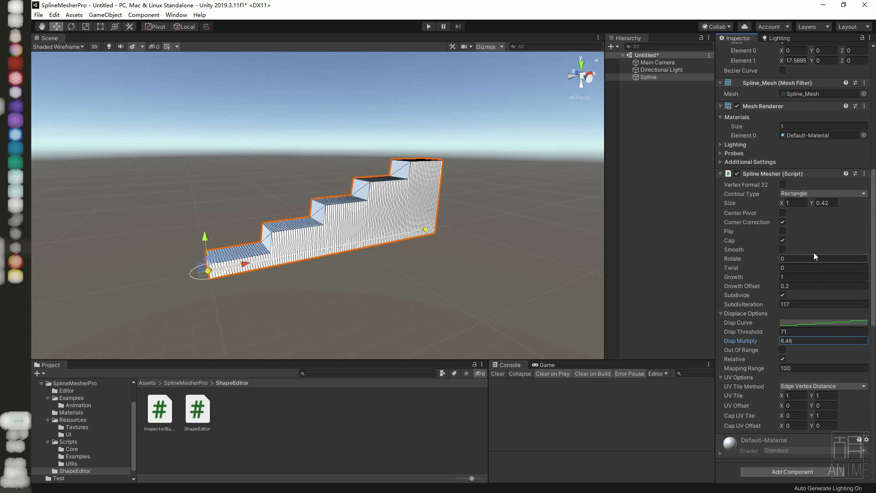
Adjust the staircase mesh to Size Y 0.63, Disp Multiply 9.08 and SubdivIteration 111.
left_click_drag(811, 204, 817, 204)
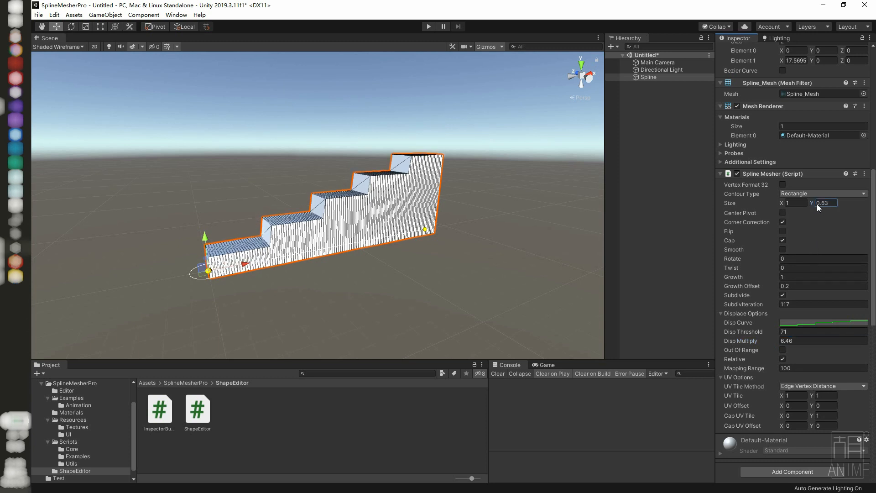
left_click_drag(760, 340, 804, 340)
mouse_move(761, 305)
left_mouse_down()
mouse_move(714, 305)
mouse_move(763, 308)
left_mouse_up()
Switch the scene view's draw mode to Shaded and view the staircase from its front corner.
mouse_move(424, 262)
left_mouse_down("alt")
mouse_move(475, 270)
mouse_move(470, 280)
left_mouse_up("alt")
left_click(60, 48)
left_click(51, 63)
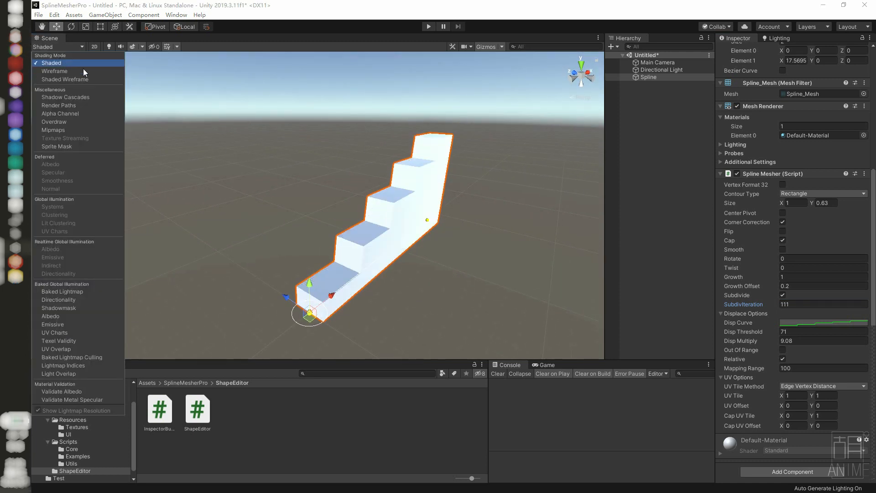
Widen the staircase to Size X 5.12 and set Disp Threshold to 89.
left_click_drag(781, 203, 844, 207)
left_click(772, 333)
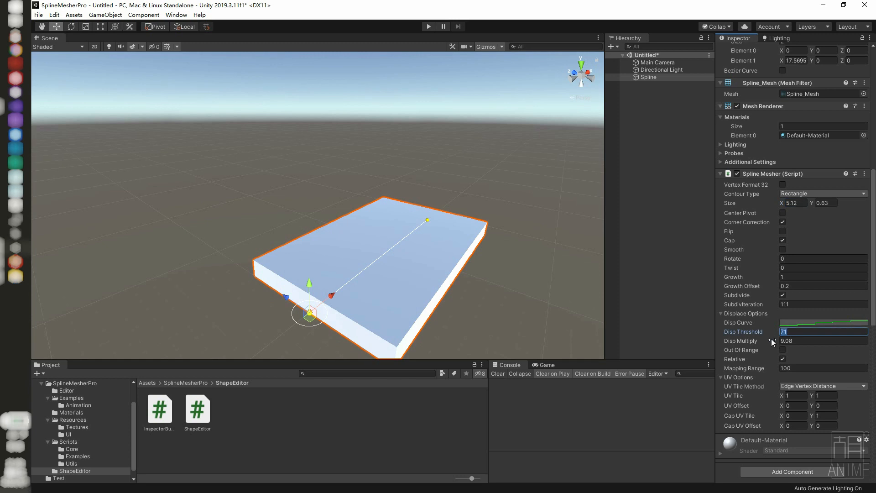
type("89")
middle_click_drag(497, 270, 456, 264)
scroll(456, 264, "down", 3)
left_click_drag(431, 246, 454, 251, "alt")
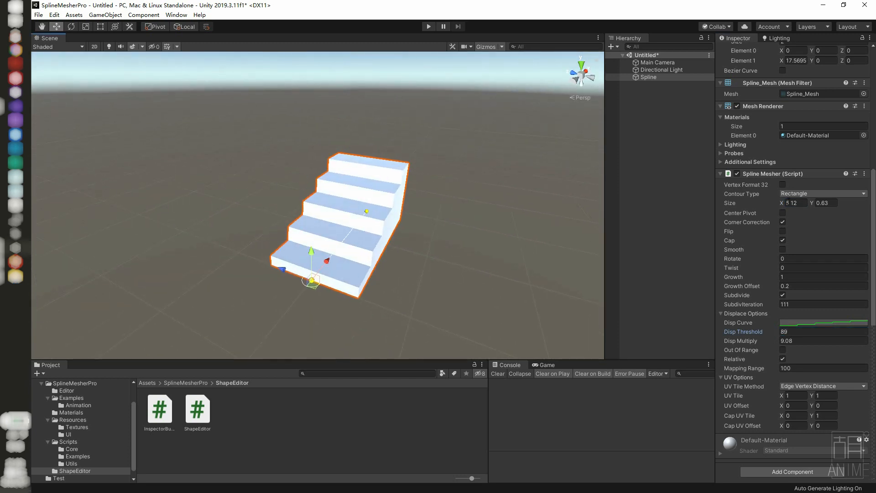
Widen the staircase further to Size X 6.35 and view it from the side.
left_click_drag(781, 202, 808, 203)
left_click_drag(388, 214, 416, 212, "alt")
key("ctrl+z")
left_click_drag(491, 285, 436, 257, "alt")
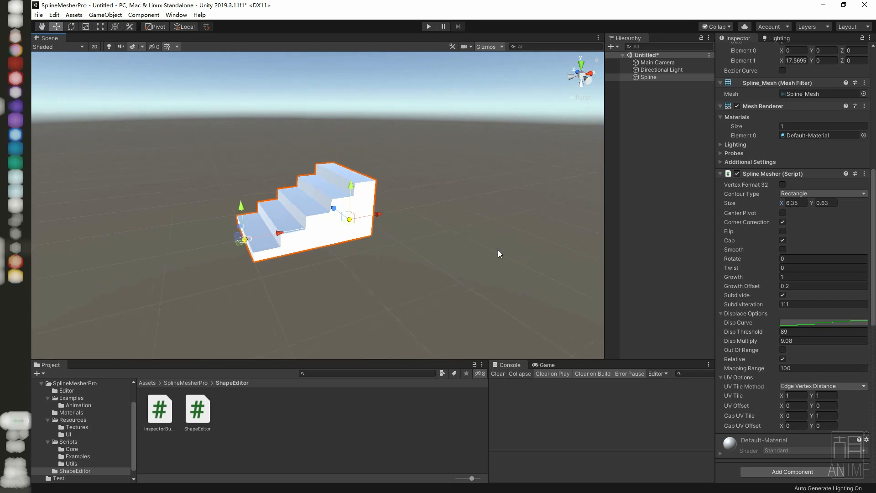
Extend the spline by two knots and remove both added knots again.
scroll(794, 183, "up", 5)
left_click(799, 130)
left_click(798, 129)
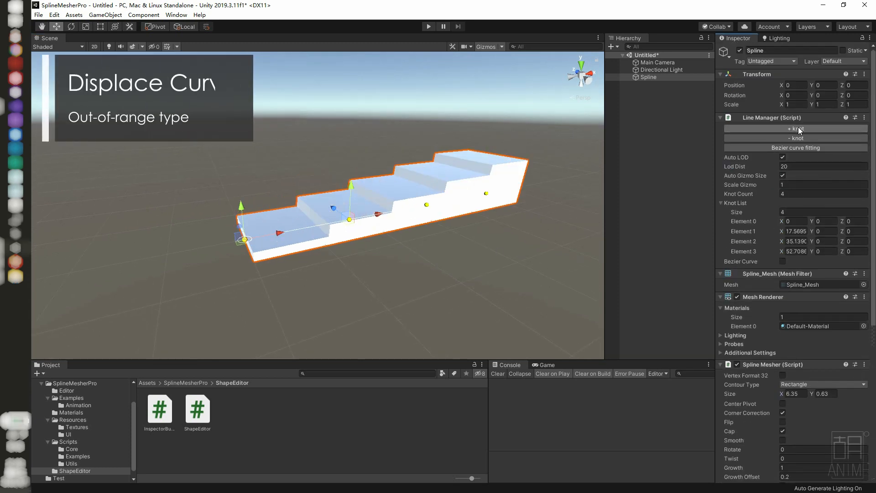
left_click(797, 137)
left_click(797, 138)
Enable Out Of Range in the displace options and add five knots to lengthen the staircase.
scroll(776, 320, "down", 5)
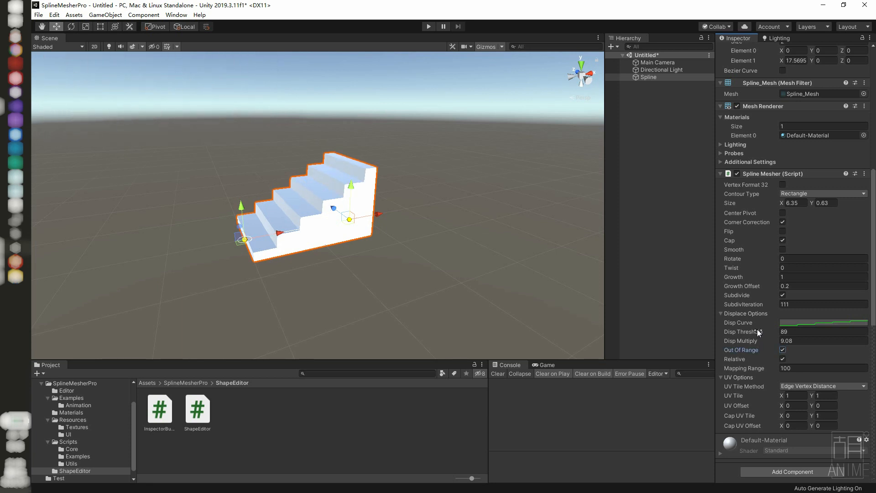
scroll(758, 325, "up", 5)
left_click(769, 130)
left_click(769, 130)
scroll(387, 243, "down", 3)
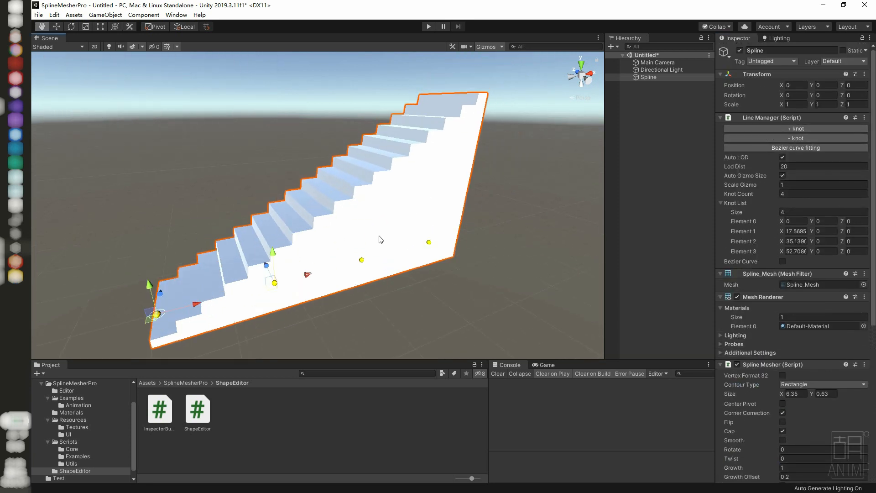
left_click(769, 130)
left_click(770, 130)
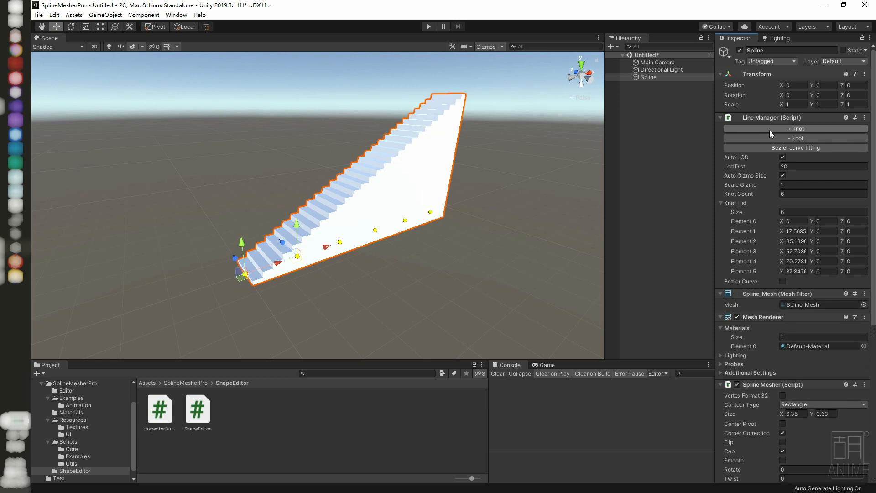
left_click(769, 130)
Remove five knots from the spline and move the end knot outward to about X 38.42.
left_click(771, 139)
left_click(771, 138)
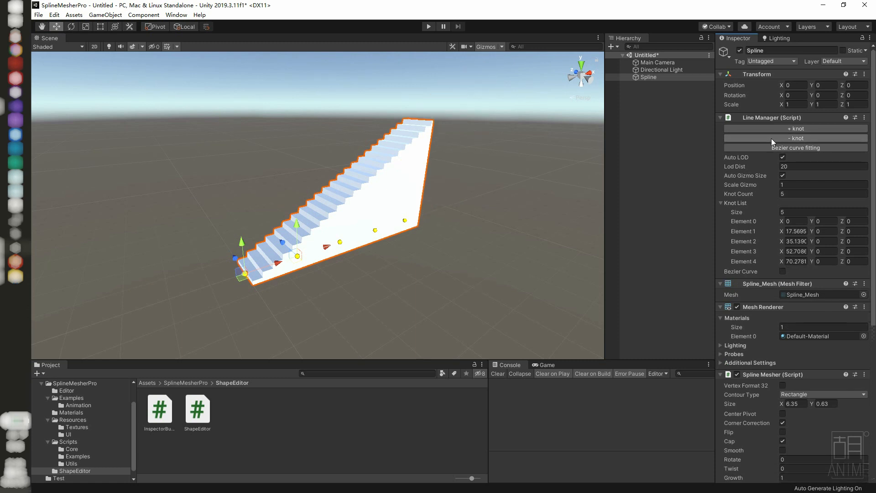
left_click(771, 138)
left_click(771, 138)
left_click(771, 138)
scroll(396, 231, "up", 3)
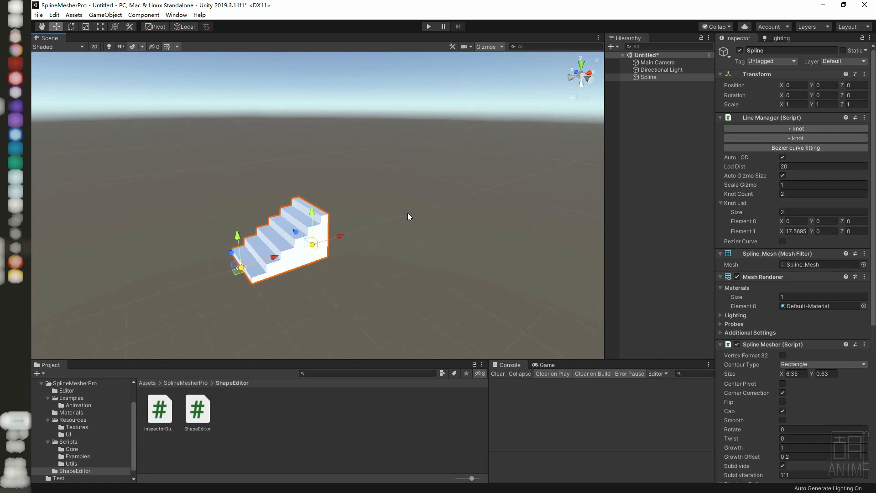
left_click_drag(335, 245, 407, 222)
Set the lengthened staircase's SubdivIteration to 216 and toggle Out Of Range.
scroll(760, 308, "down", 5)
left_click_drag(757, 305, 844, 306)
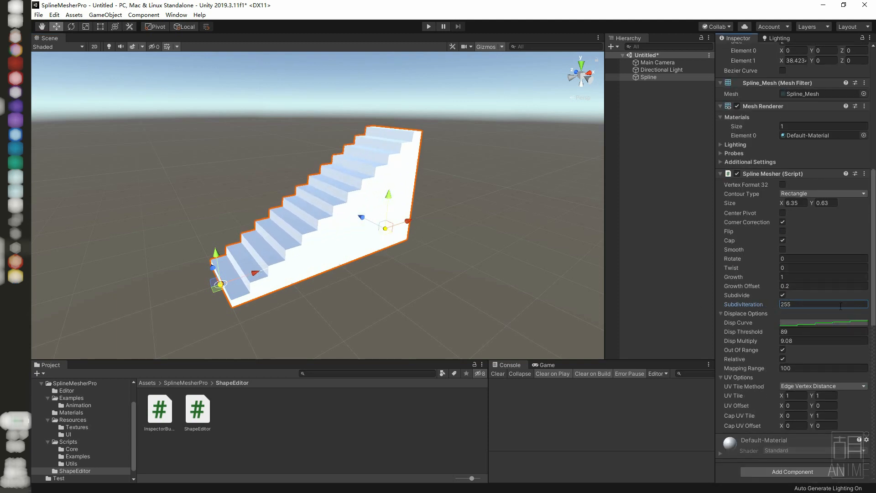
left_click_drag(767, 306, 744, 312)
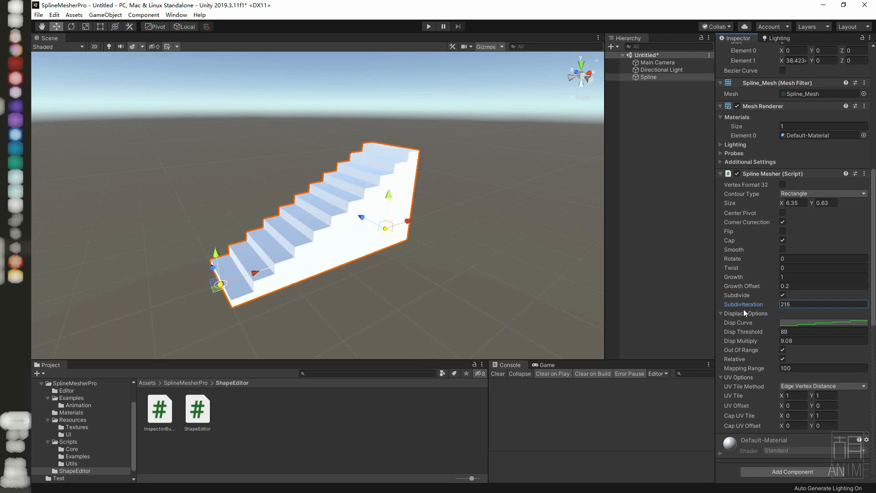
left_click(783, 350)
left_click(774, 303)
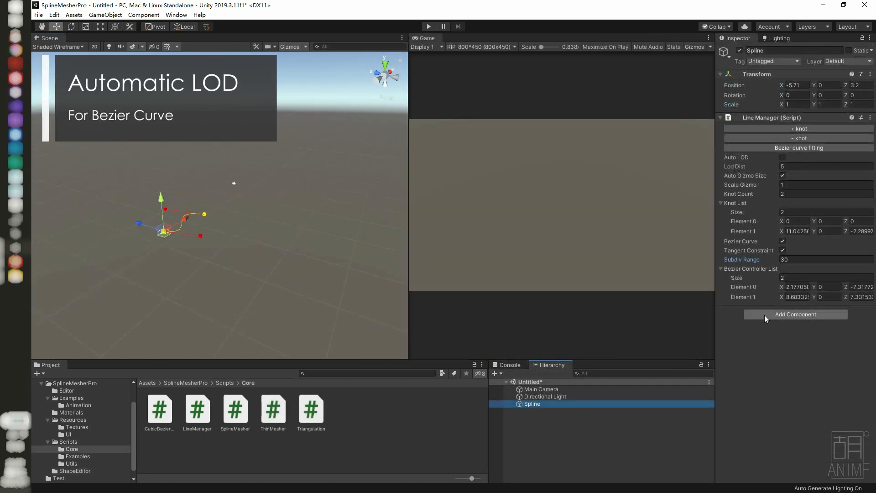
Add a Spline Mesher component with Default-Material to the Bezier spline and enable Auto LOD.
left_click(765, 315)
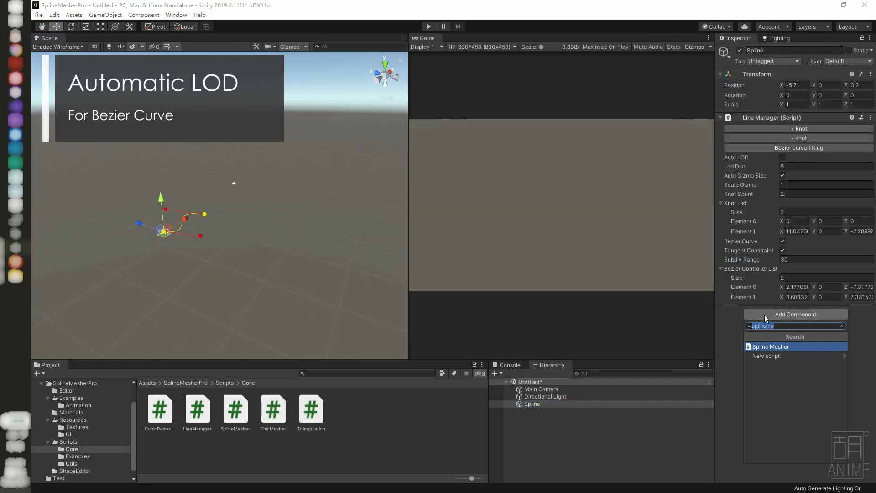
left_click(766, 349)
left_click(867, 365)
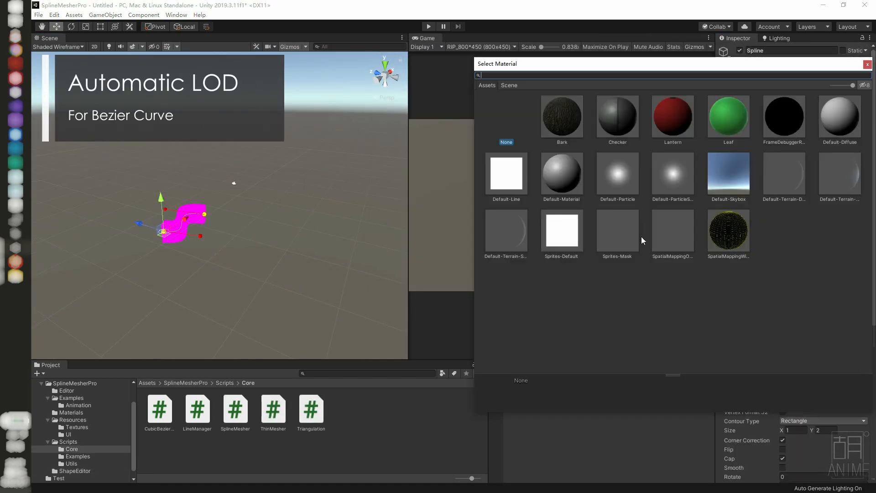
double_click(576, 189)
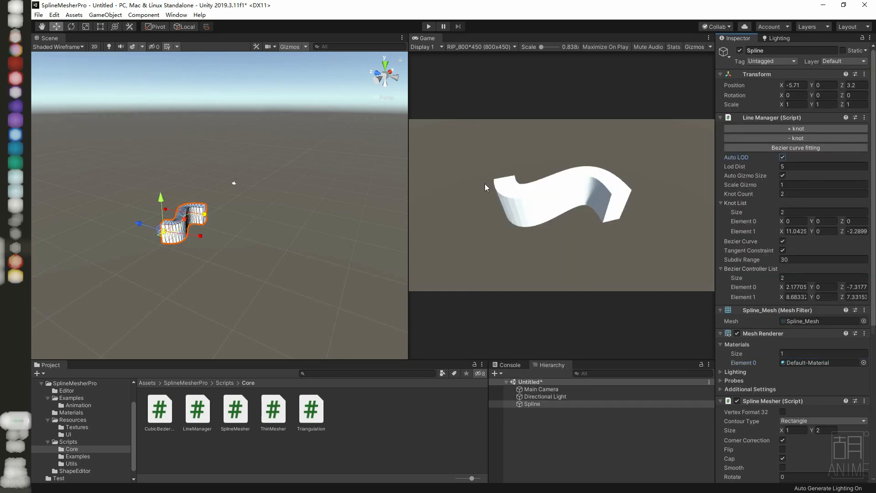
Move the Main Camera slightly farther from the mesh and set the spline's Lod Dist to 20.
left_click(234, 184)
mouse_move(215, 198)
left_mouse_down()
mouse_move(299, 148)
mouse_move(228, 201)
left_mouse_up()
left_click(185, 223)
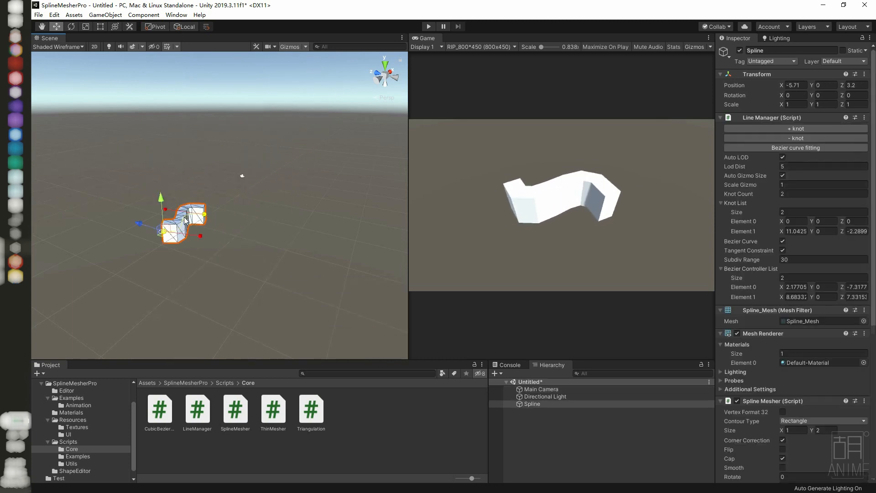
type("20")
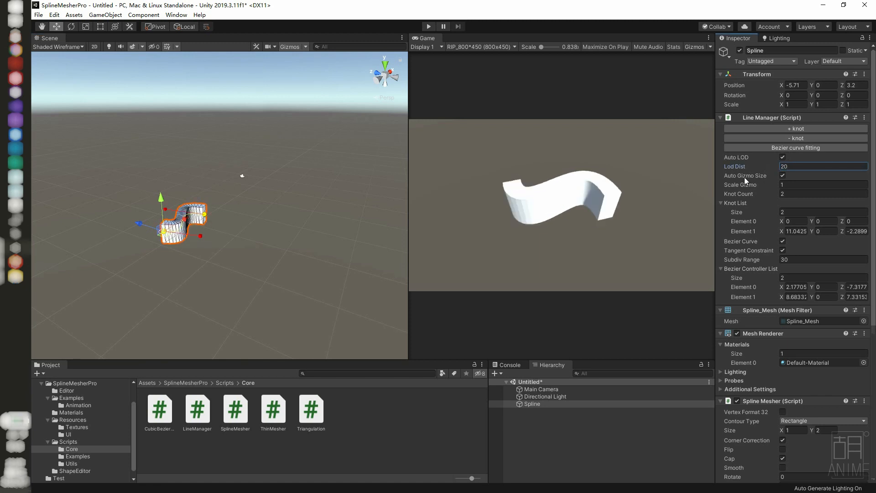
Move the Main Camera far back to about Y 44.67, Z -43.41 and bring it toward the mesh again.
left_click(235, 185)
left_click_drag(235, 184, 407, 68)
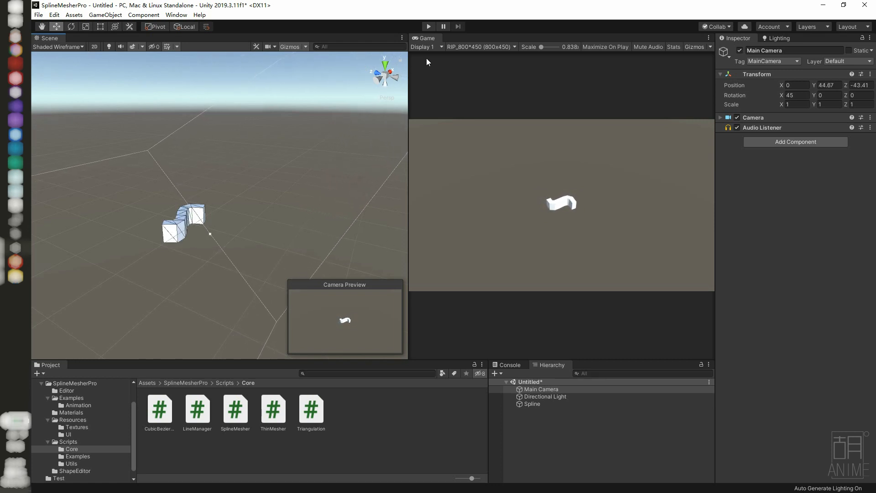
left_click_drag(480, 37, 390, 97)
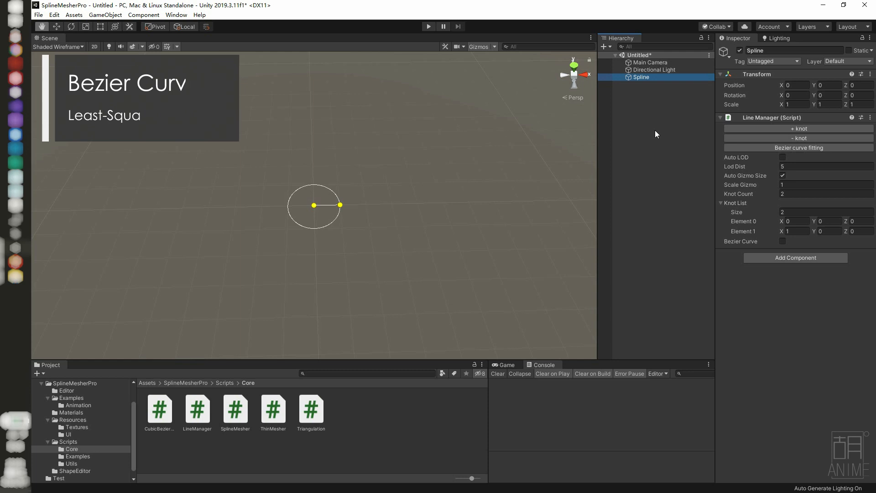
Add three knots to the two-knot spline.
left_click(772, 128)
left_click(772, 128)
left_click(772, 128)
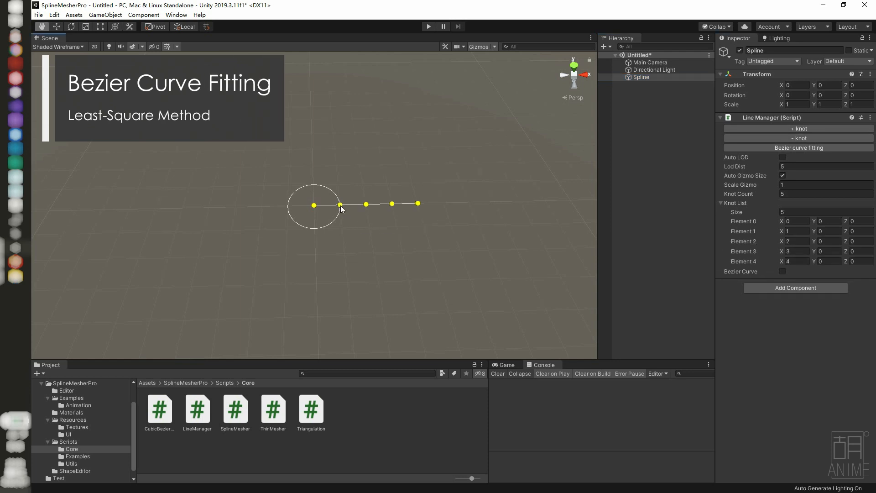
Move the four knots after the start into a U shape, with the end knot at about X 6.89, Z -0.09.
left_click_drag(332, 260, 332, 262)
left_click(366, 205)
left_click_drag(362, 210, 367, 287)
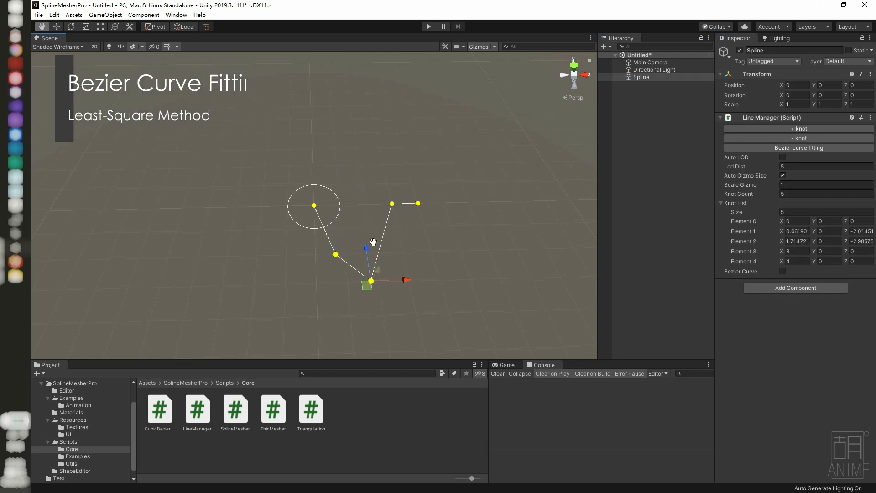
left_click(392, 205)
left_click_drag(393, 212, 427, 285)
left_click_drag(416, 211, 490, 211)
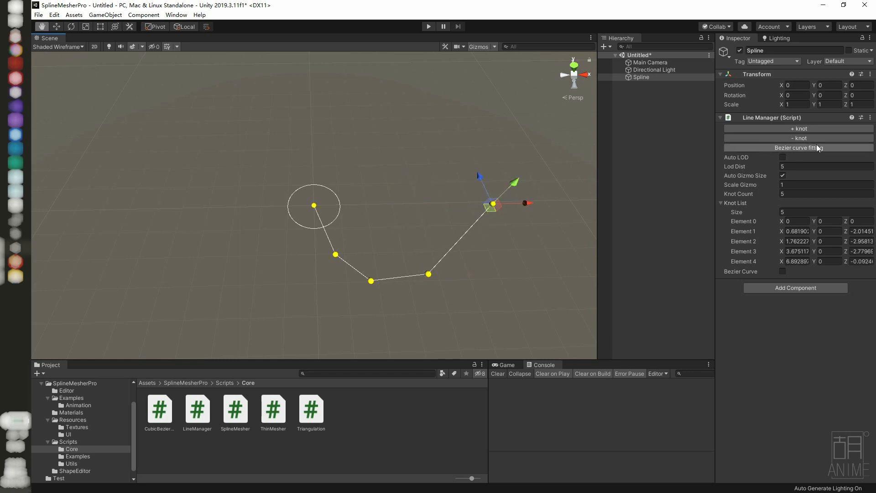
Fit a Bezier curve to the U-shaped five-knot spline.
left_click(797, 149)
middle_click_drag(500, 262, 440, 257)
scroll(439, 258, "down", 6)
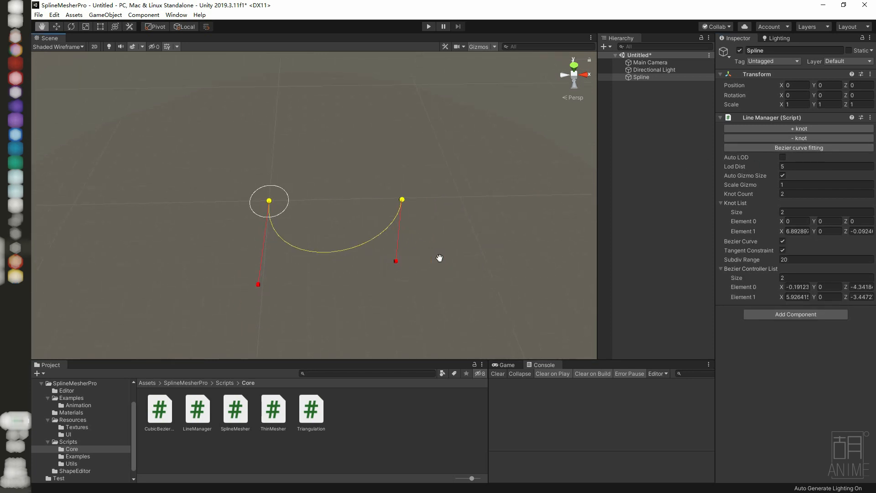
Turn off Bezier Curve and move the end knot near the start, to about X 1.22, Z -0.54.
left_click(783, 242)
left_click_drag(403, 201, 288, 211)
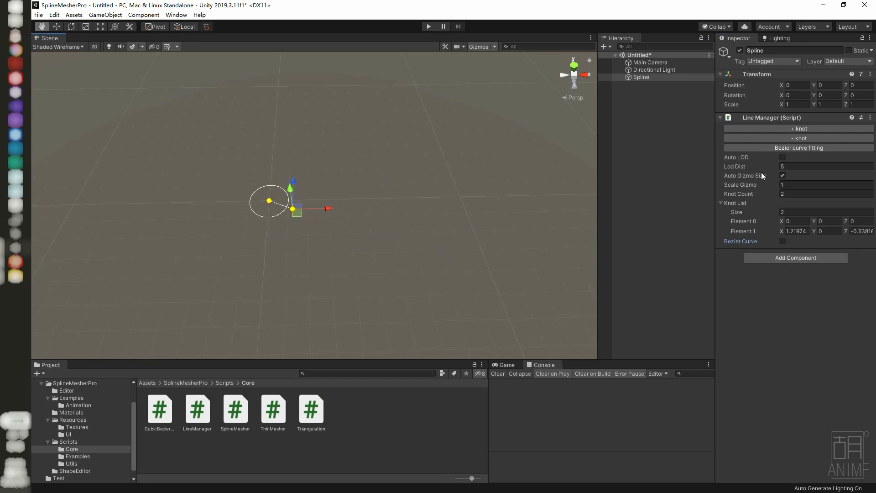
Set Knot Count to 5 and arrange the added knots in a zigzag ending at about X 7.37, Z -3.38.
left_click_drag(757, 193, 758, 193)
left_click_drag(317, 219, 294, 273)
left_click_drag(341, 231, 349, 186)
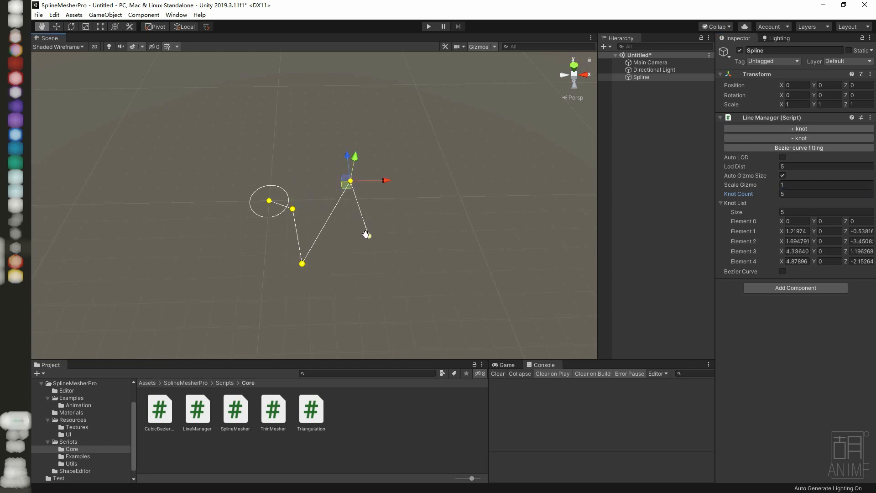
left_click_drag(364, 239, 423, 263)
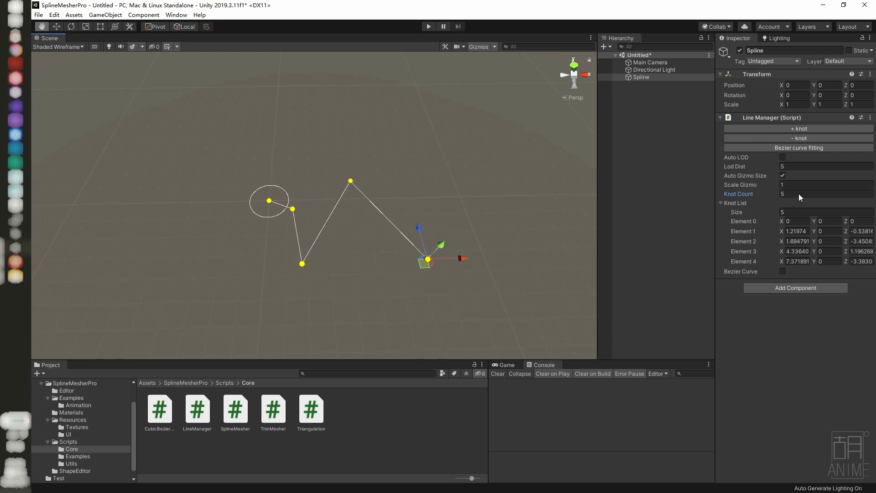
Fit a Bezier curve to the zigzag spline.
left_click(807, 148)
left_click_drag(480, 217, 336, 255, "alt")
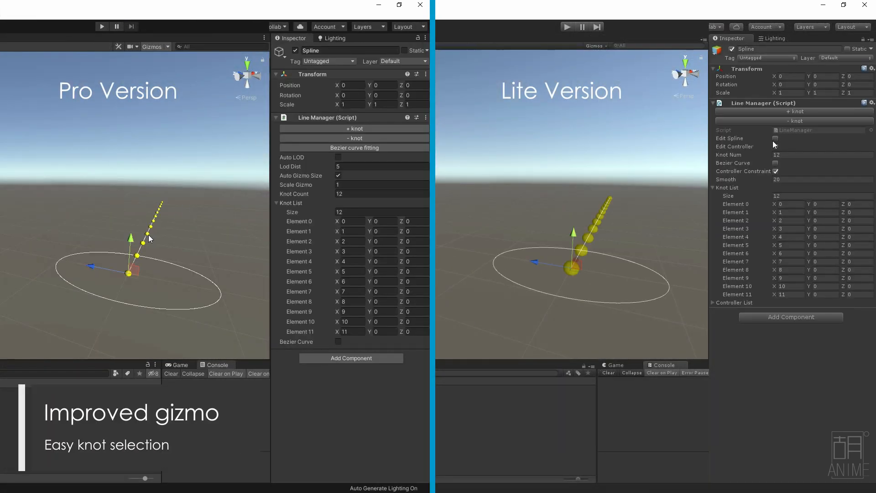
Move individual knots of the 12-knot spline sideways in the Pro version and enable Edit Spline in the Lite version.
left_click(150, 238)
left_click(776, 138)
left_click_drag(150, 238, 185, 271)
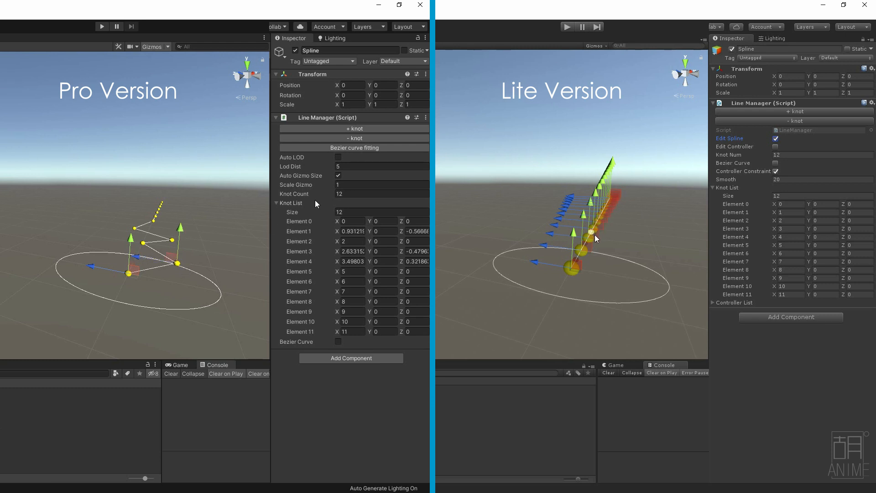
left_click_drag(328, 188, 321, 191)
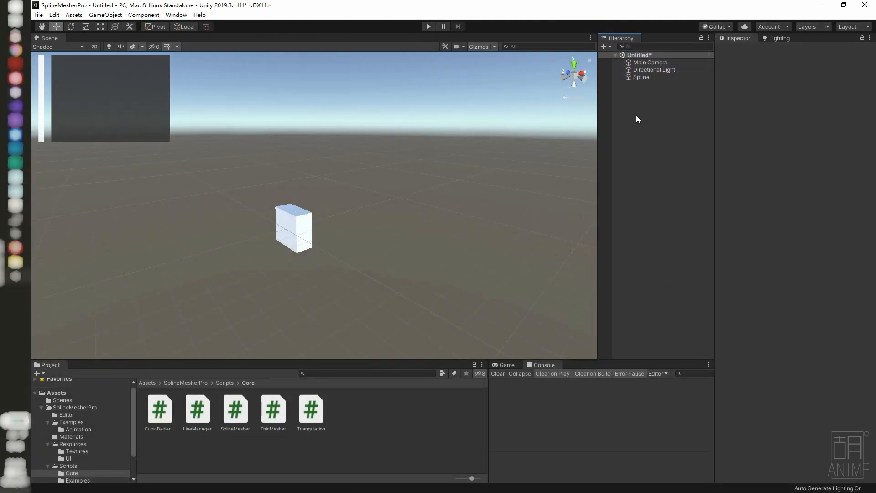
Enable Subdivide on the Spline's mesh and display the scene as Shaded Wireframe.
left_click(641, 77)
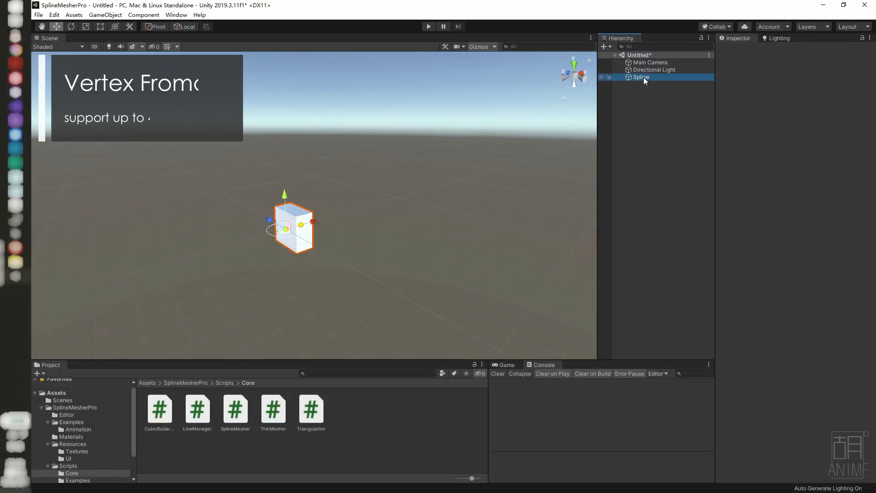
scroll(767, 294, "down", 5)
left_click(783, 295)
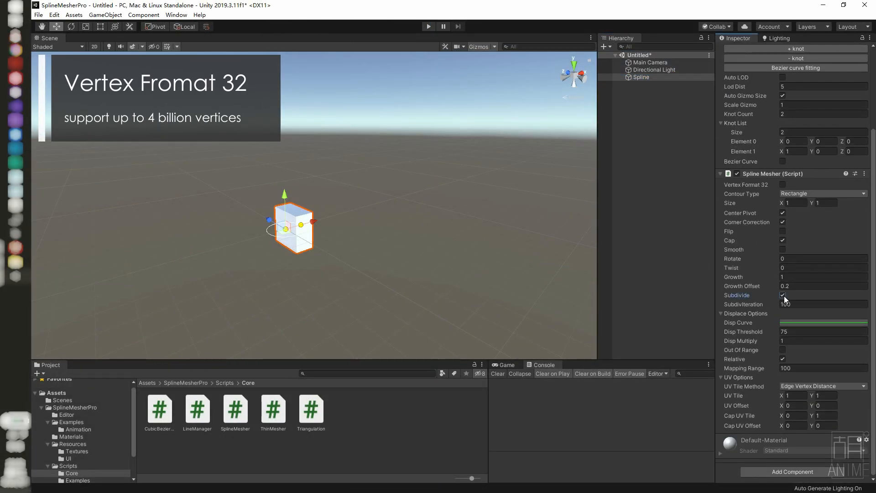
left_click(72, 46)
left_click(57, 82)
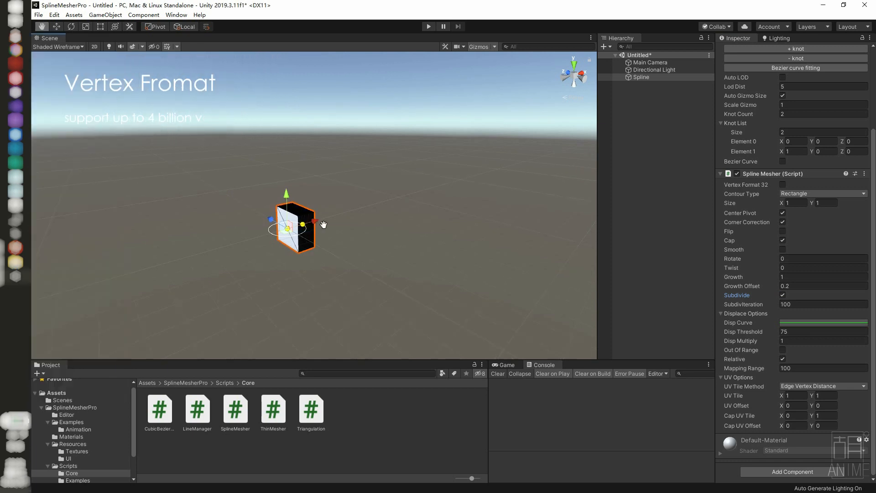
Examine the box's subdivision wireframe and set the end knot's X to 0.1.
scroll(290, 229, "up", 6)
scroll(310, 277, "down", 3)
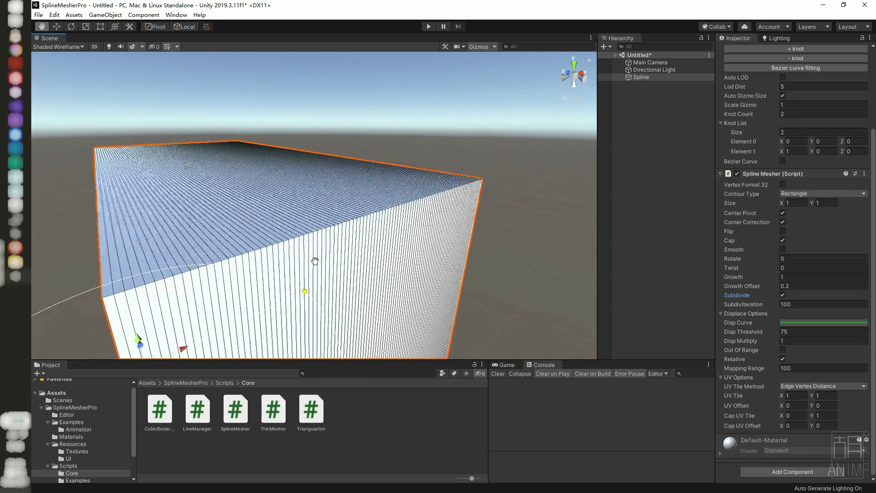
scroll(315, 258, "down", 5)
left_click_drag(344, 221, 319, 250, "alt")
scroll(770, 211, "up", 4)
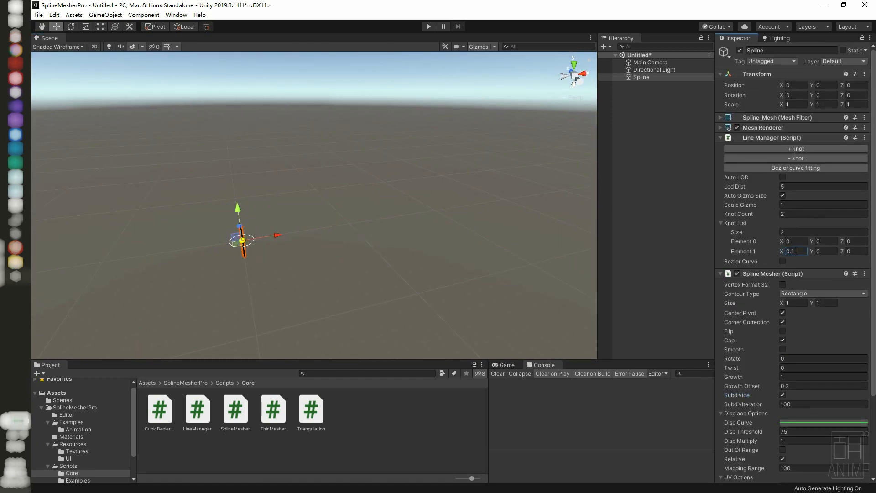
Collapse the Knot List and raise the spline's Knot Count to 57.
left_click(734, 222)
left_click_drag(744, 218, 765, 220)
left_click_drag(399, 221, 440, 205, "alt")
mouse_move(768, 219)
left_mouse_down()
mouse_move(750, 221)
mouse_move(768, 220)
left_mouse_up()
Switch the scene display to Shaded and enable Vertex Format 32 for the broken 57-knot mesh.
left_click(58, 46)
left_click(76, 57)
mouse_move(152, 109)
left_mouse_down("alt")
mouse_move(560, 218)
mouse_move(195, 160)
mouse_move(247, 172)
left_mouse_up("alt")
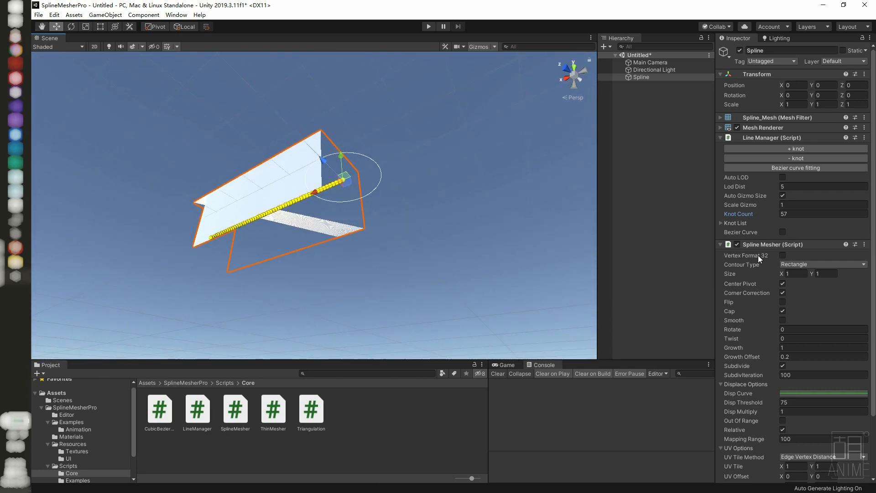
left_click(783, 256)
left_click_drag(329, 234, 340, 276, "alt")
Display the scene as Shaded Wireframe and examine the density of the 57-knot mesh up close.
left_click(43, 48)
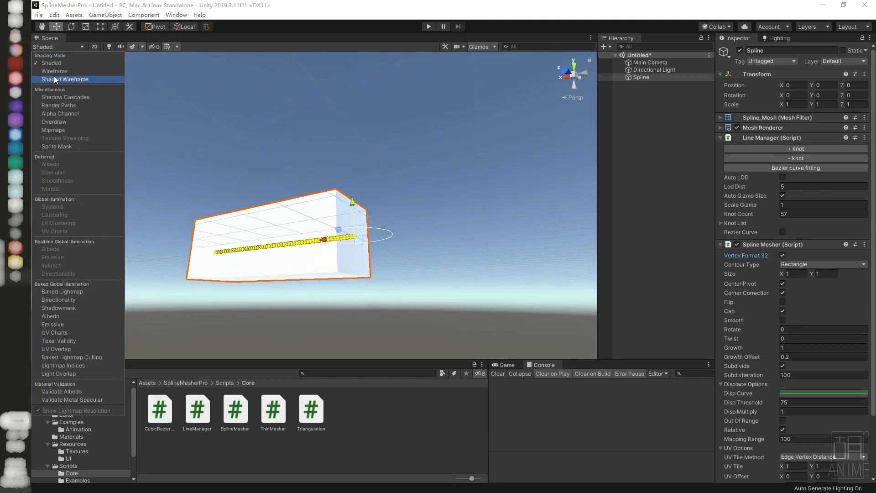
left_click(55, 78)
scroll(337, 283, "up", 10)
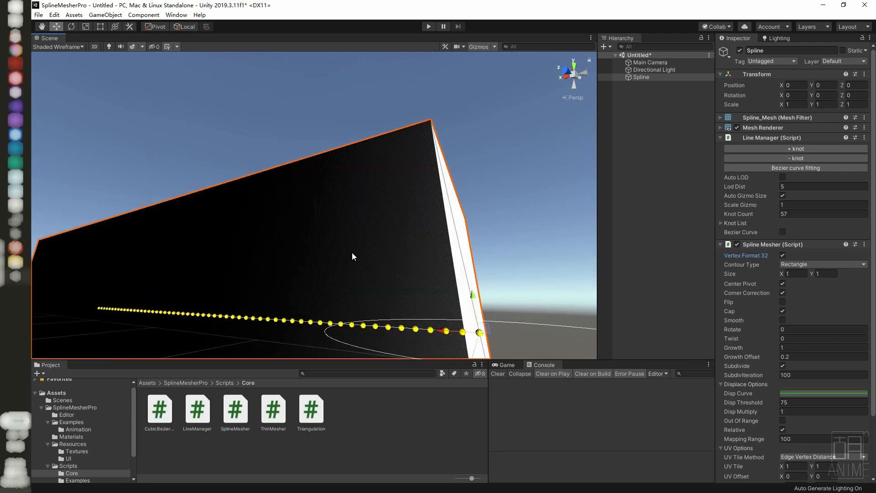
scroll(362, 226, "down", 10)
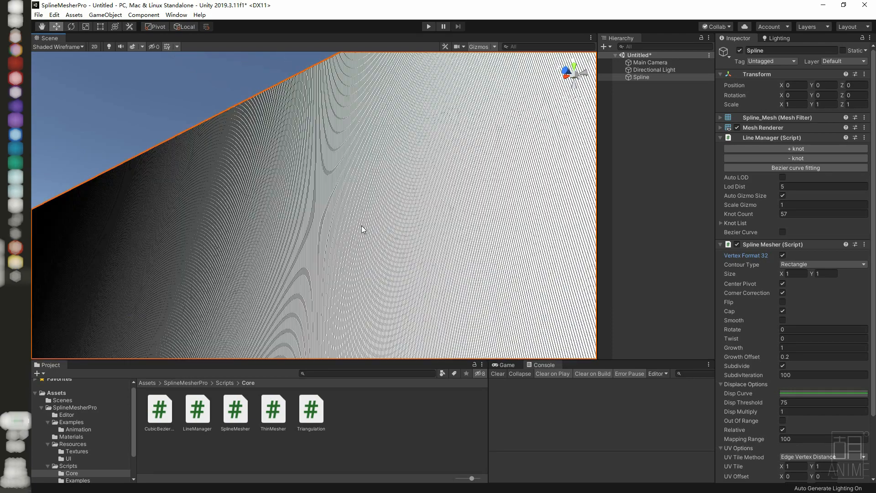
scroll(346, 240, "down", 8)
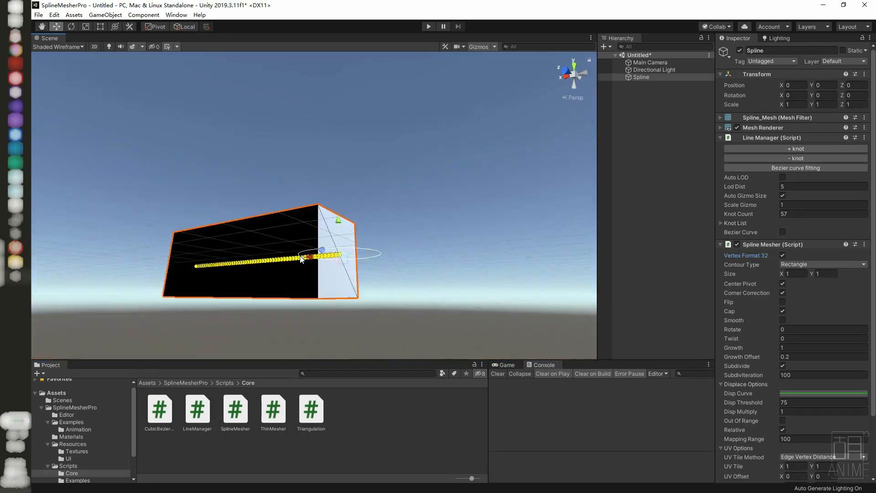
Return the scene display to Shaded and raise the spline's Knot Count to 79.
left_click(69, 46)
left_click(74, 63)
left_click_drag(308, 186, 431, 163, "alt")
mouse_move(755, 210)
left_mouse_down()
mouse_move(717, 215)
mouse_move(769, 220)
mouse_move(719, 226)
mouse_move(754, 222)
left_mouse_up()
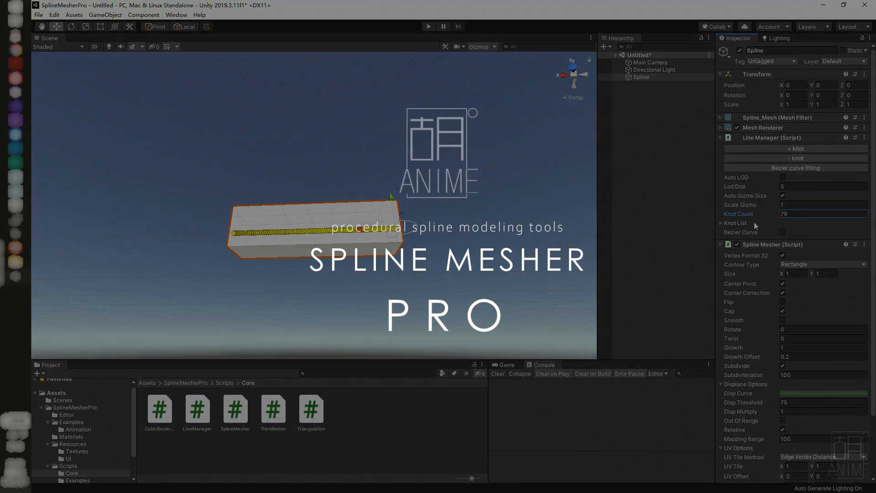